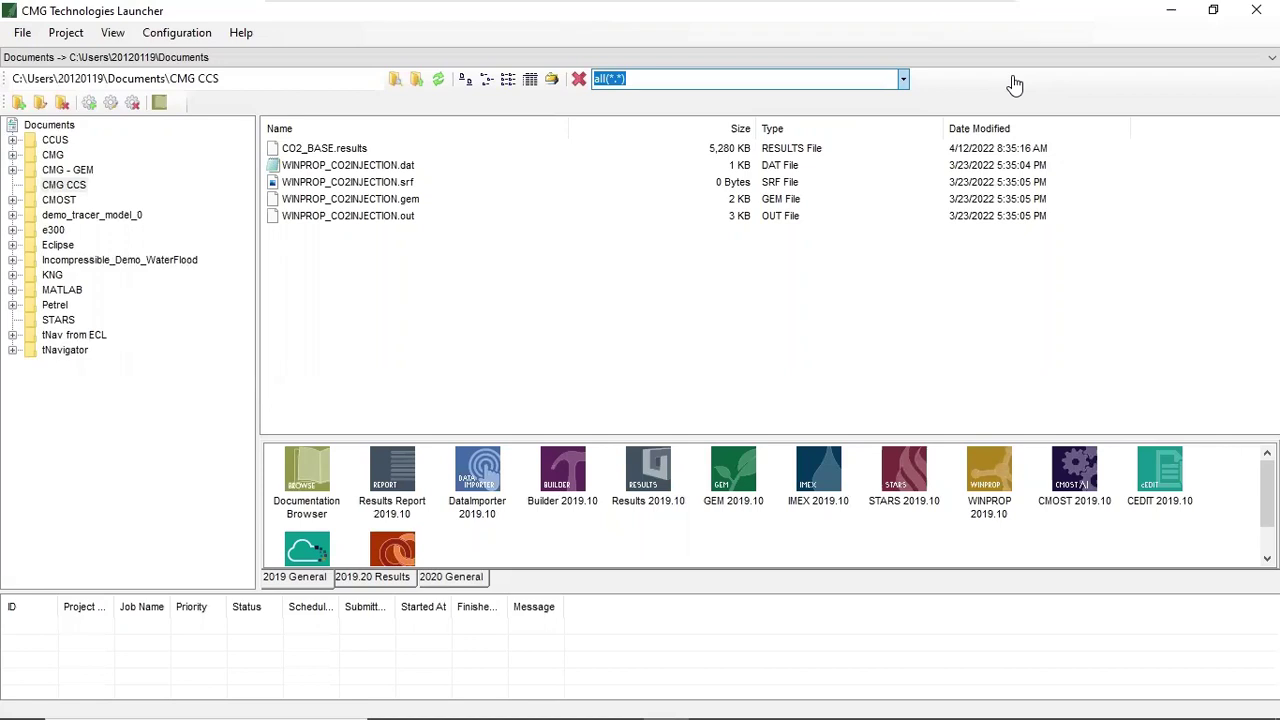
Step: Open WINPROP_CO2INJECTION.dat from the Launcher file list in WinProp 2019.10
left_click(643, 283)
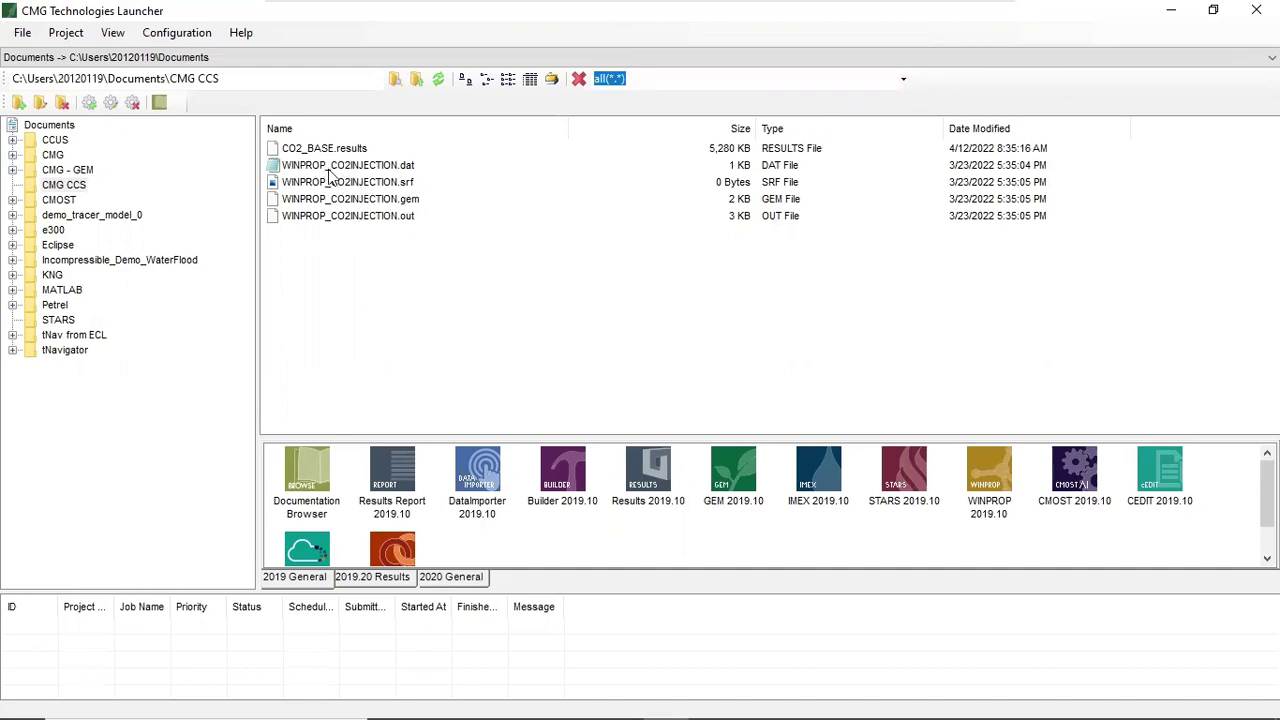
left_click(390, 165)
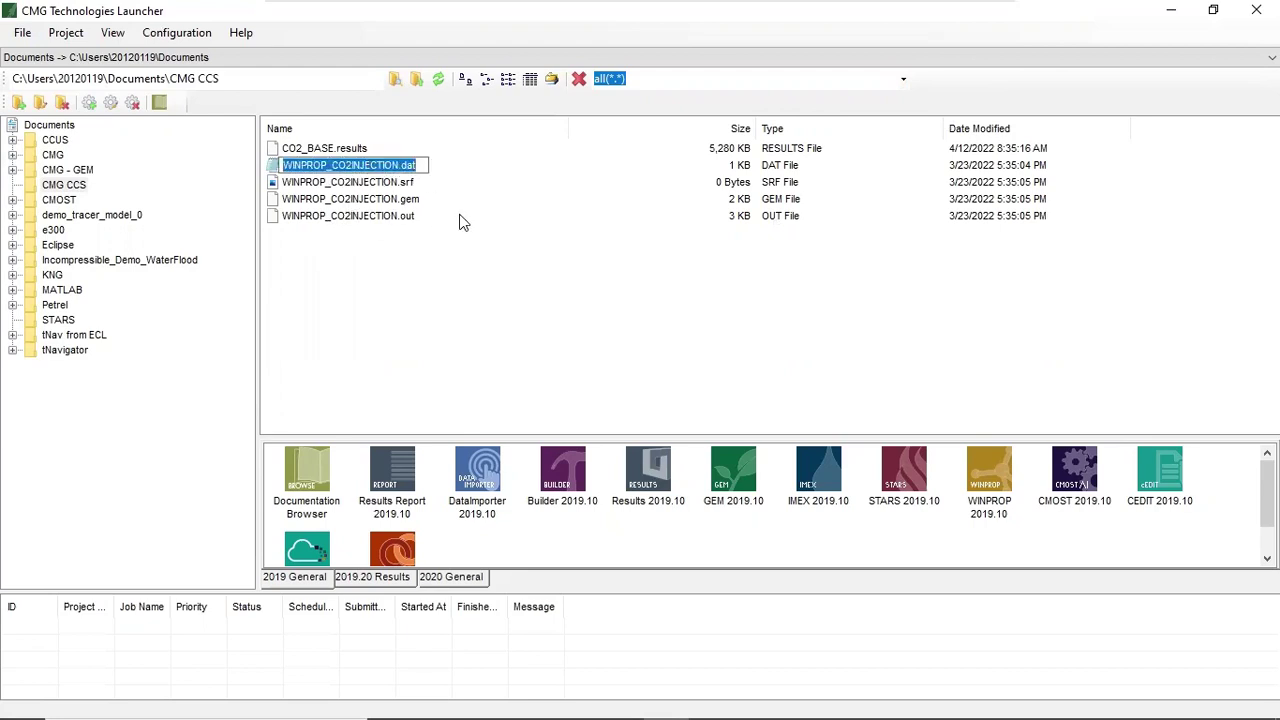
key("Return")
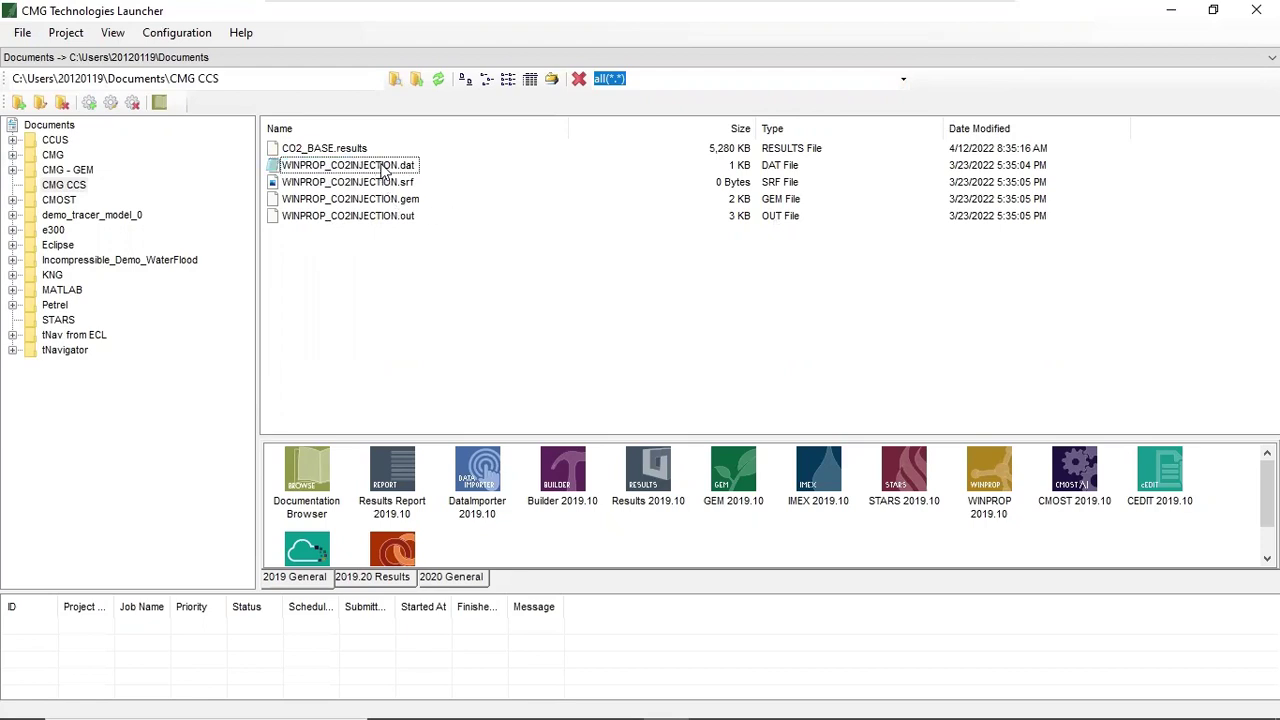
left_click(383, 170)
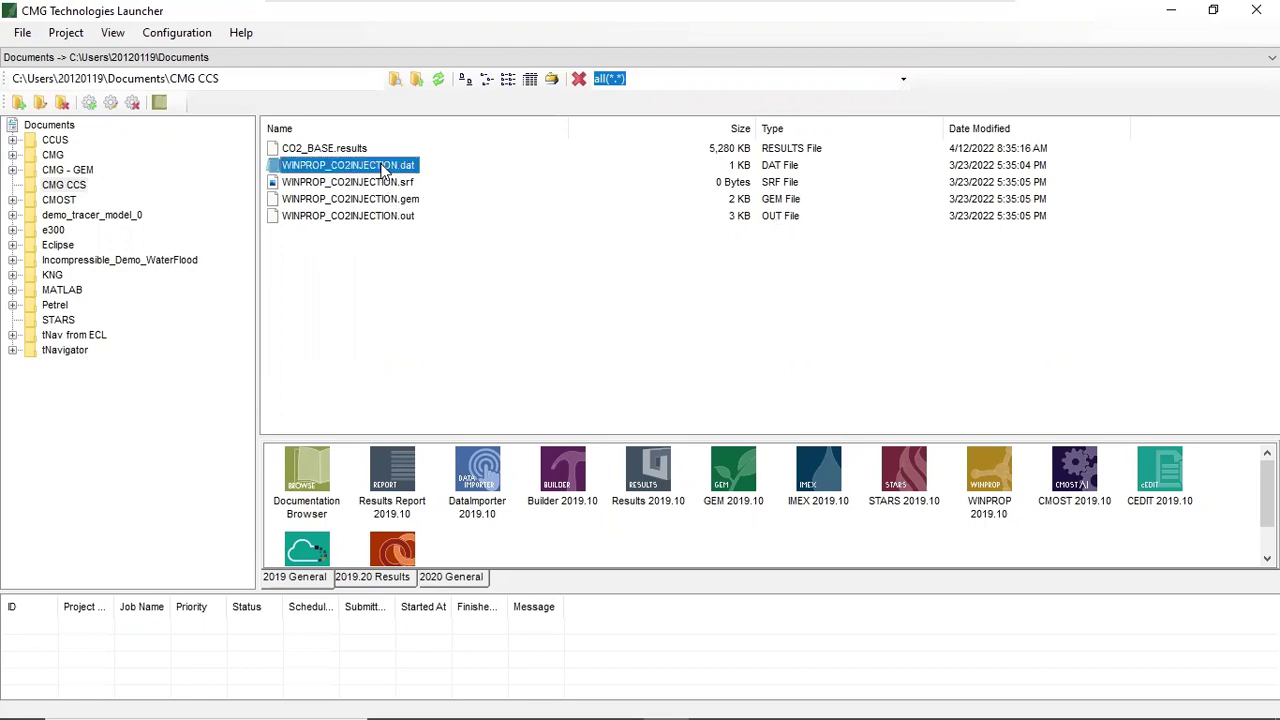
left_click_drag(383, 170, 997, 478)
left_click_drag(997, 476, 997, 476)
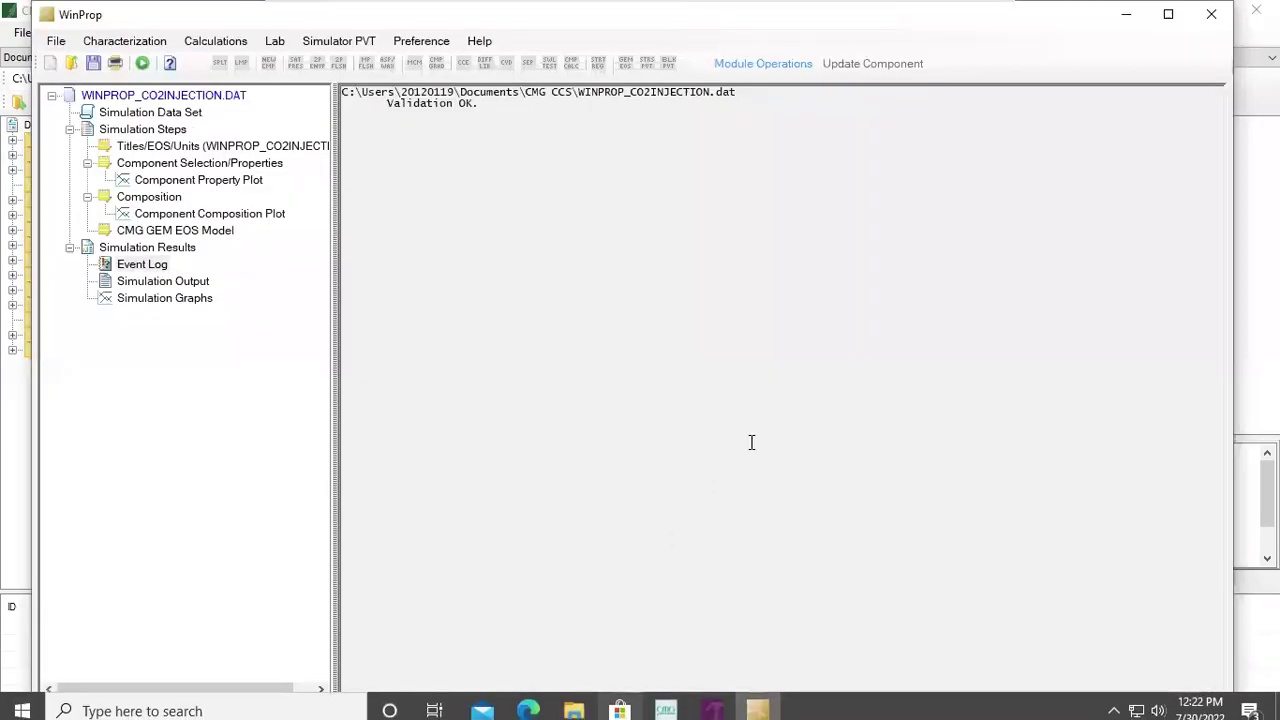
Step: Maximize WinProp and show the Titles/EOS/Units step with PR (1978), kPa & deg C, mole feed
left_click(1168, 16)
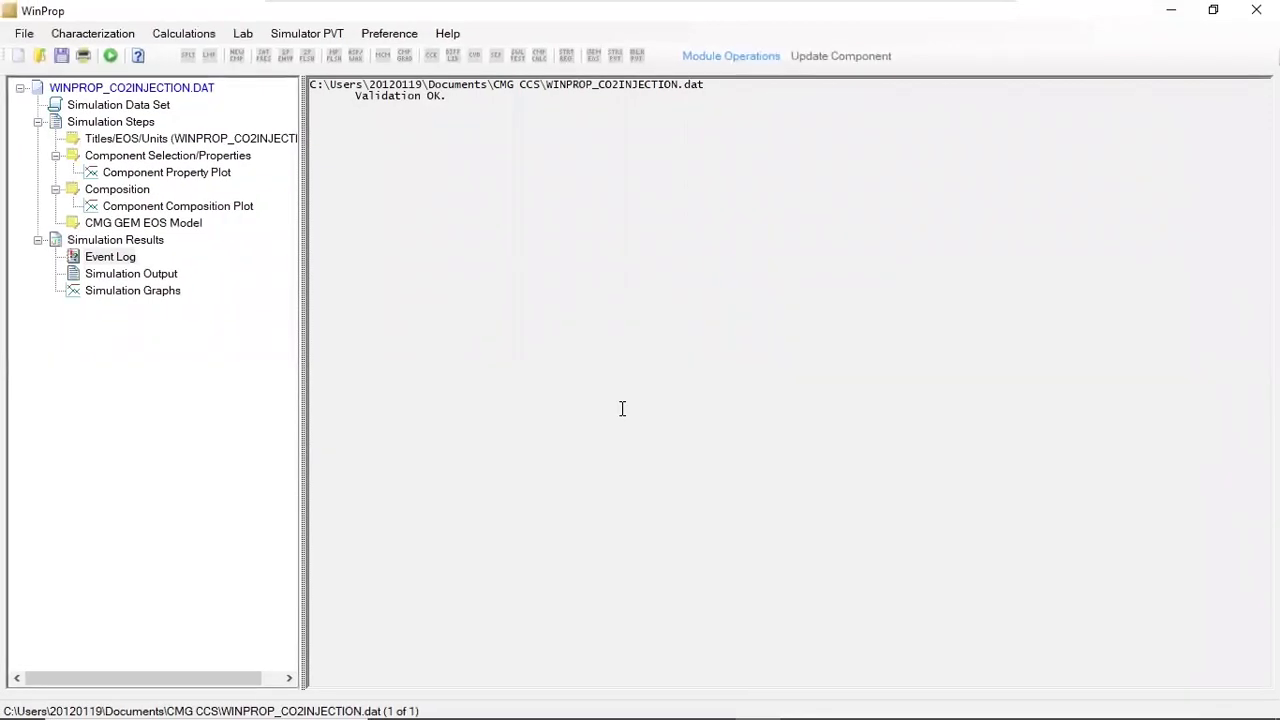
left_click(152, 146)
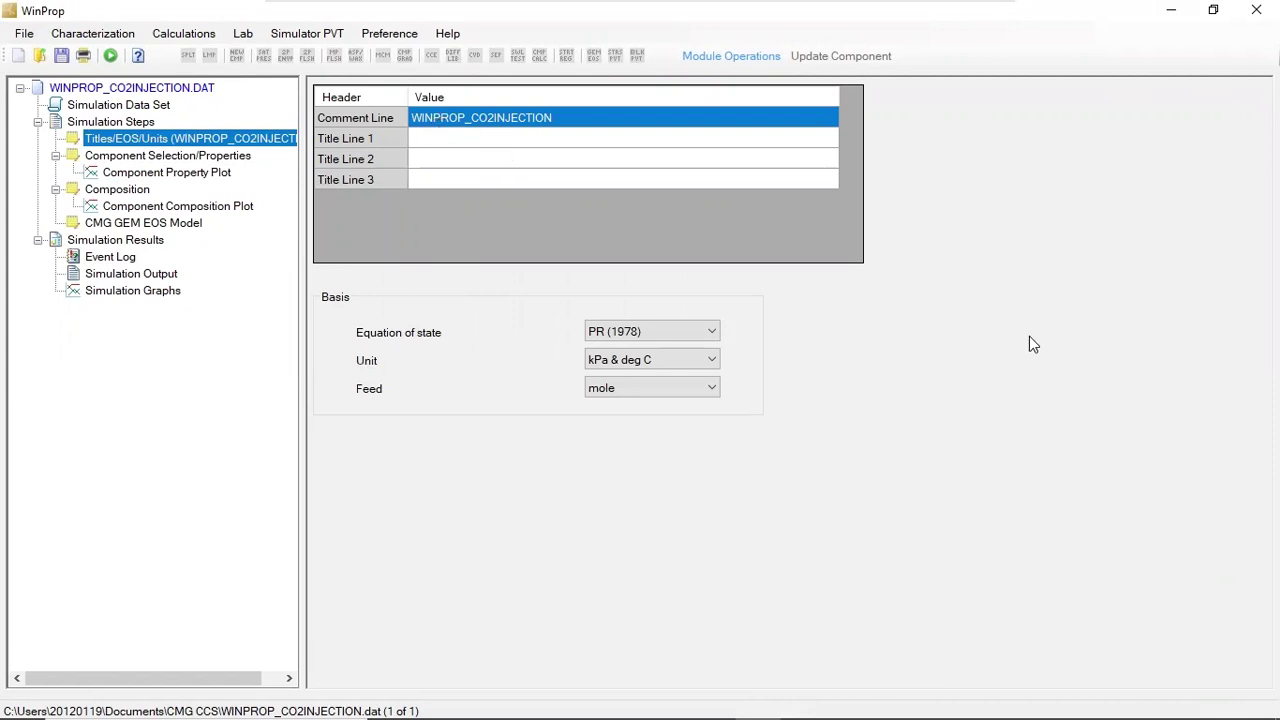
Step: Make the comment line WINPROP_CO2INJECTION_BASECASE+SOLUBILITY and keep kPa & deg C units
left_click(607, 115)
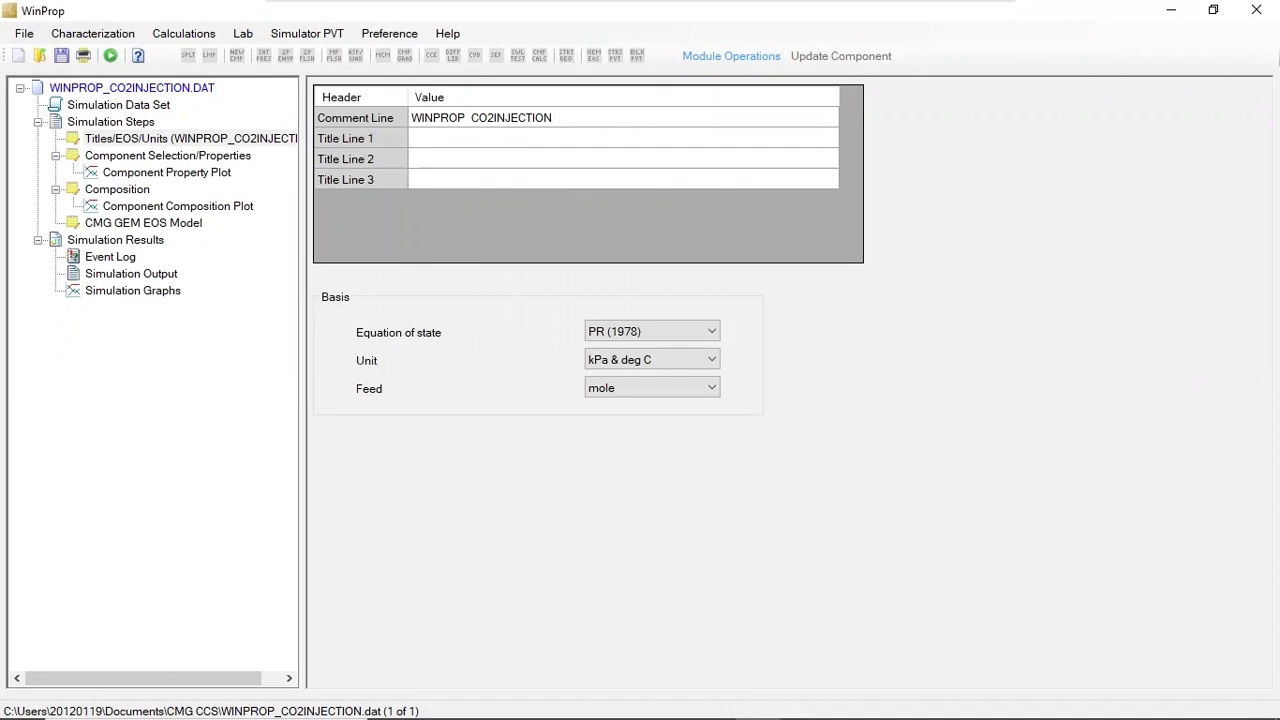
type("Bas")
key("BackSpace")
key("BackSpace")
type("ASECASE+SOLUBILITY")
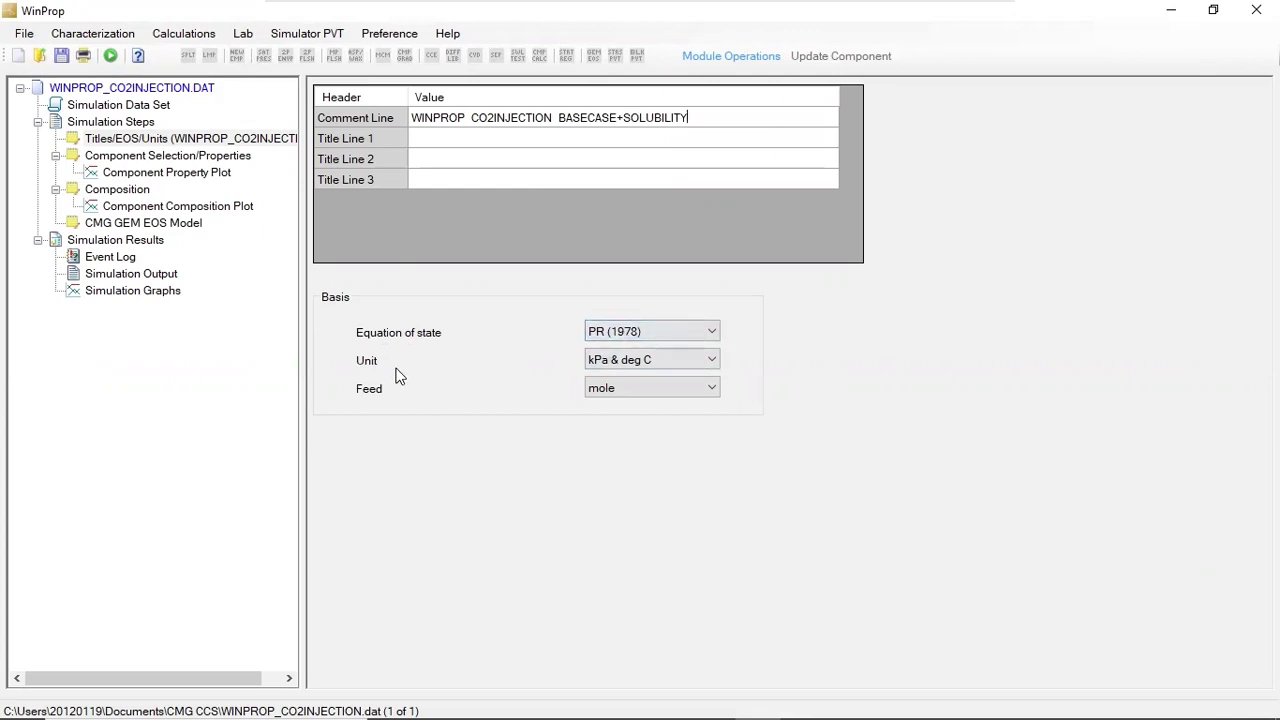
left_click(699, 362)
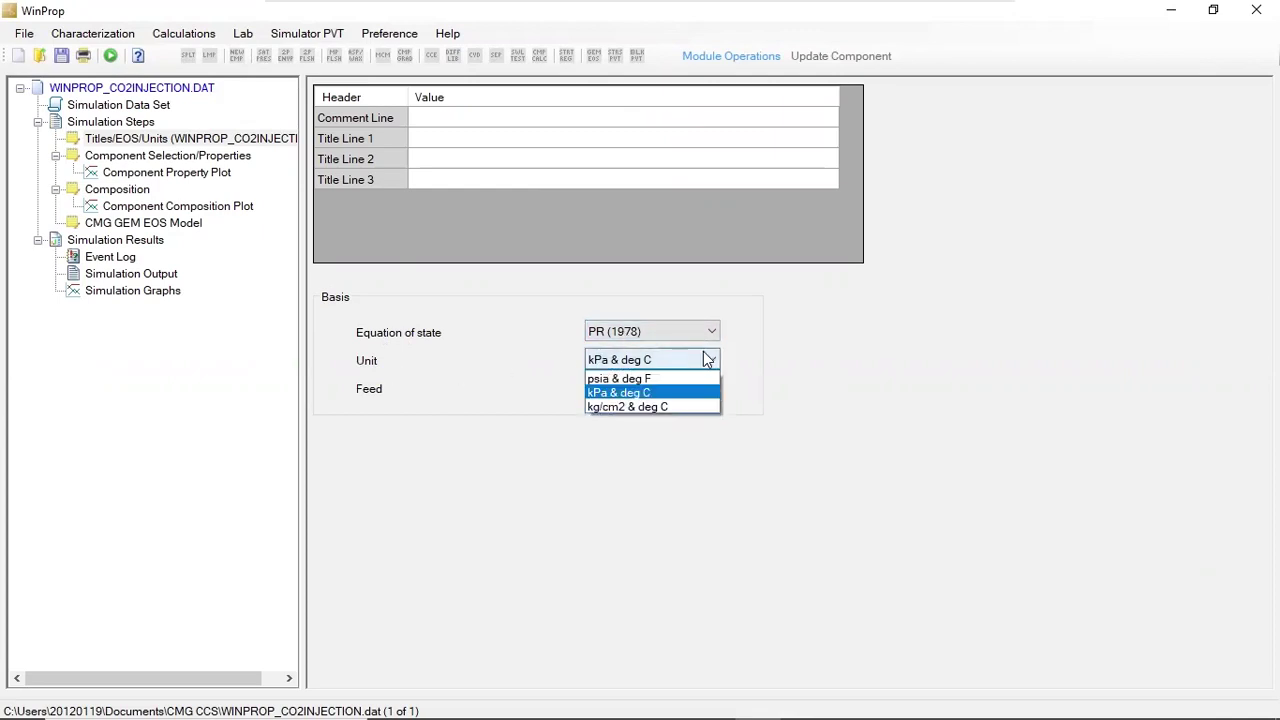
left_click(815, 390)
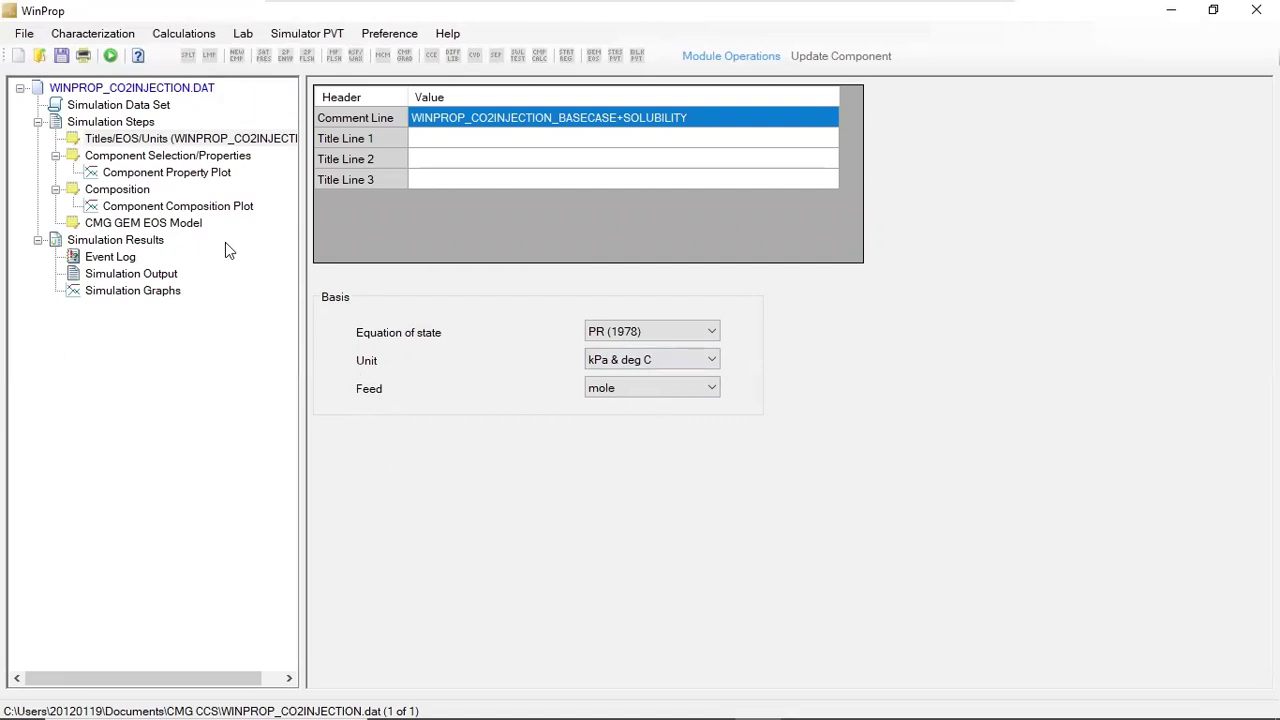
Step: Review Component Selection/Properties through the Int. Coef., Viscosity and Aqueous Phase tabs
left_click(127, 158)
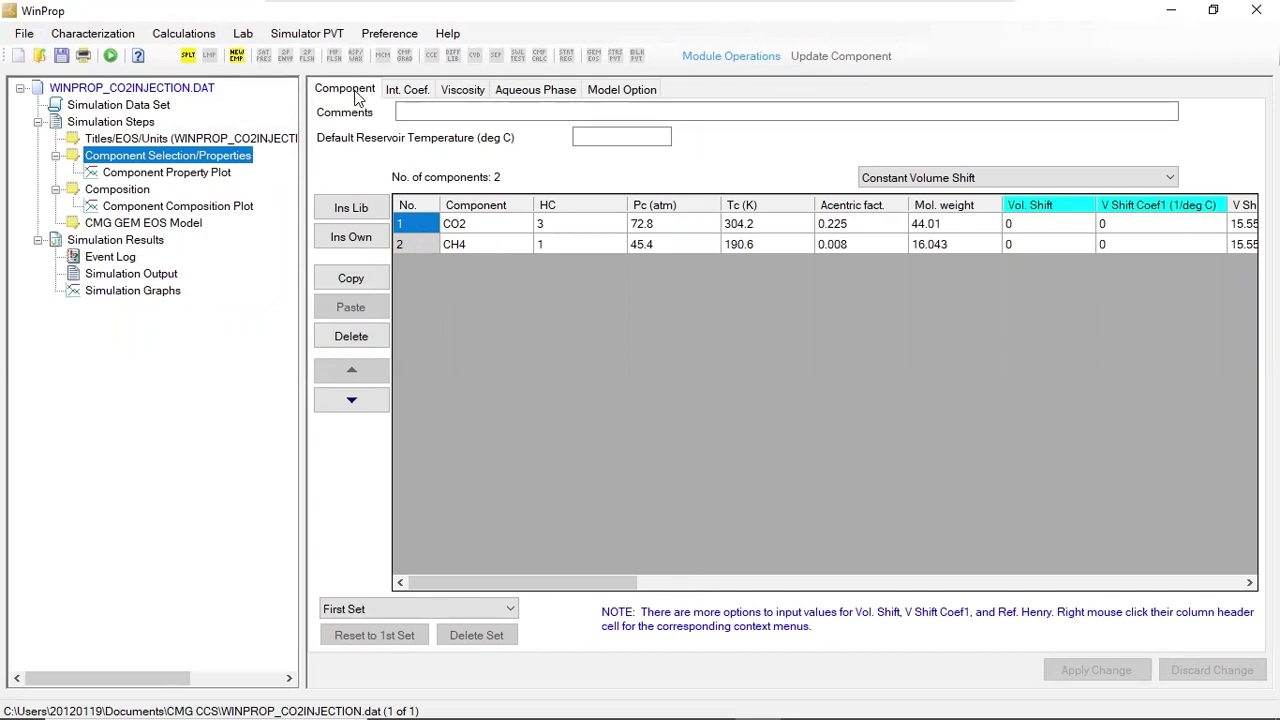
left_click(414, 90)
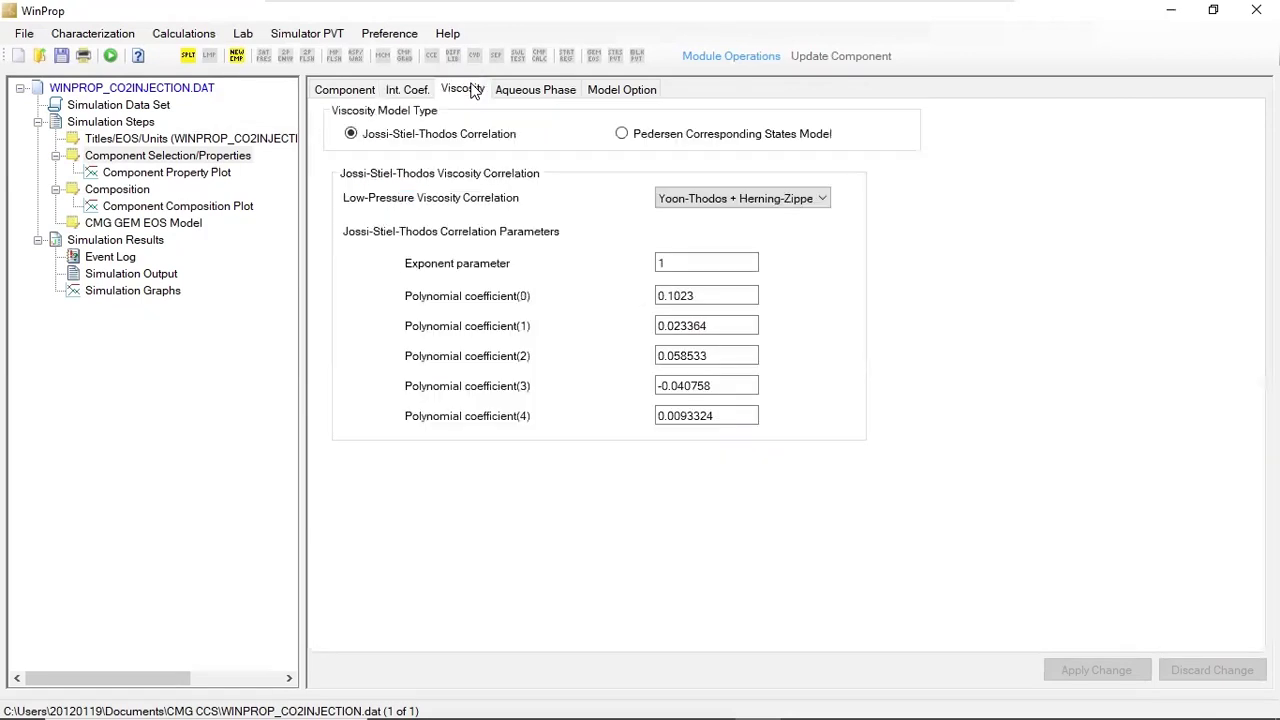
left_click(474, 92)
left_click(494, 92)
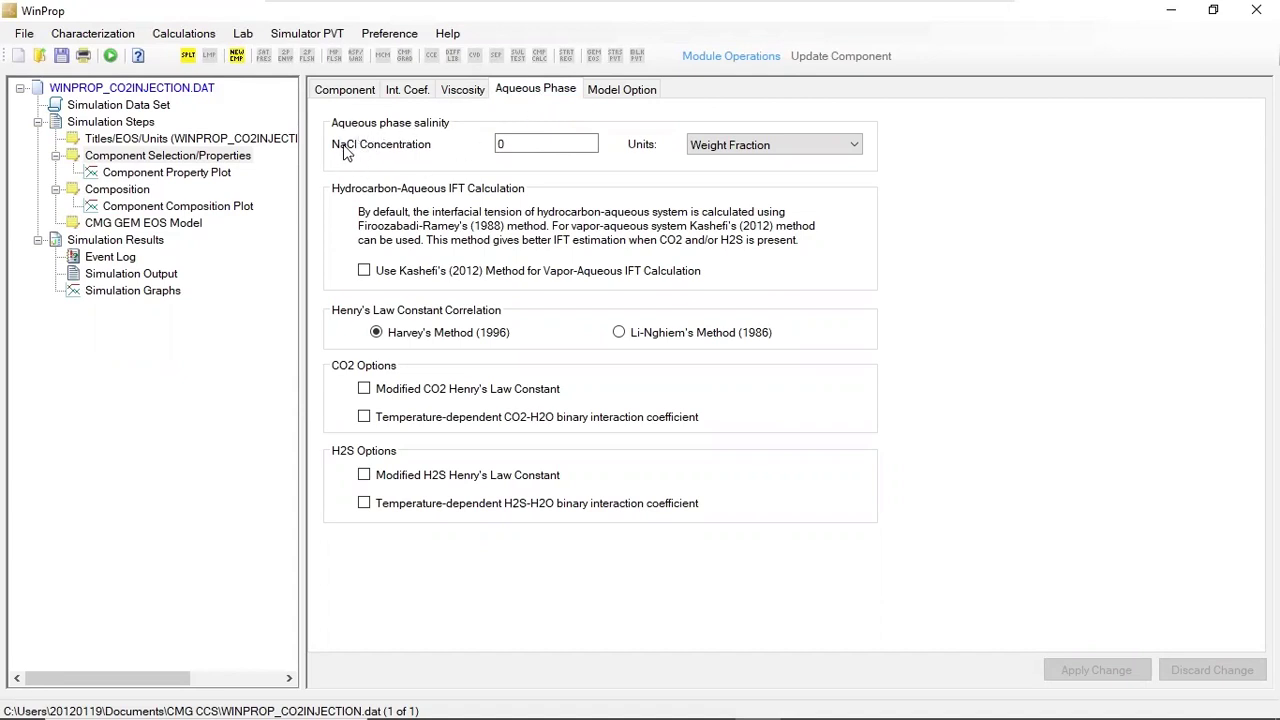
Step: Use Li-Nghiem (1986) Henry's constants with salinity 0 and all CO2/H2S options unchecked
left_click(512, 142)
left_click(622, 333)
left_click(364, 389)
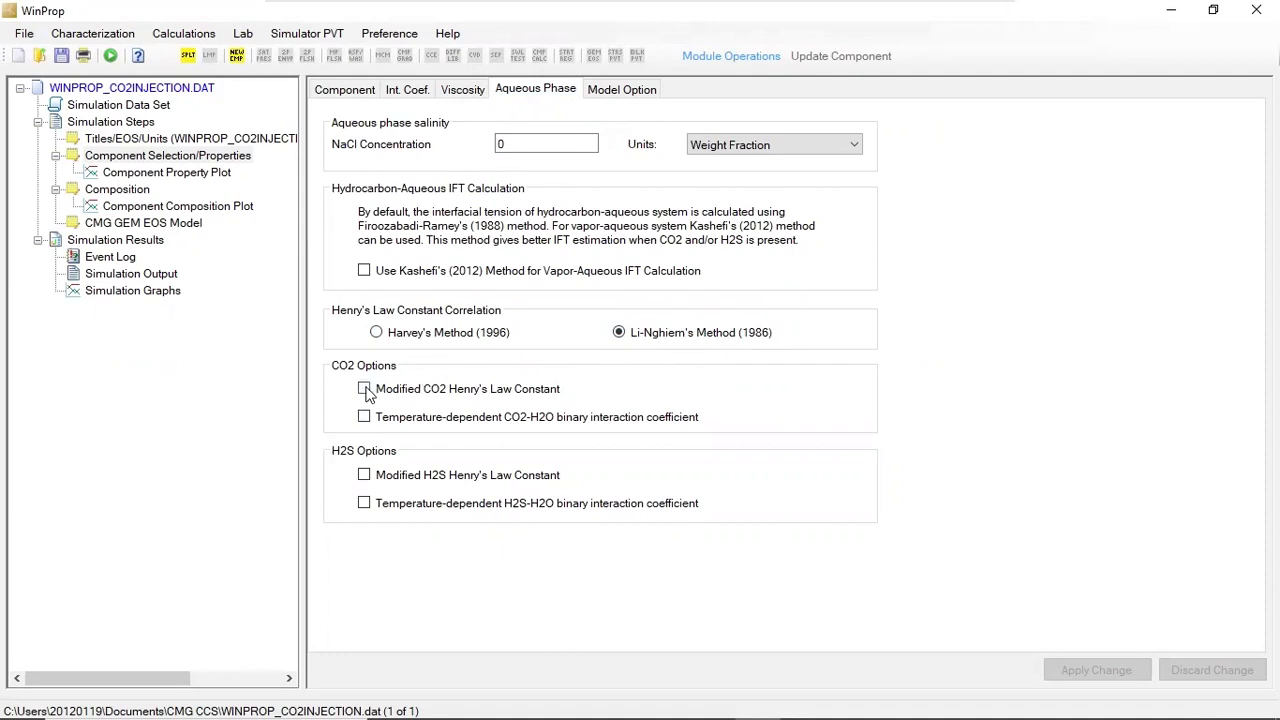
left_click(364, 475)
left_click(364, 503)
left_click(364, 475)
left_click(364, 503)
left_click(367, 398)
Step: Save the case as WINPROP_CO2INJECTION_BASECASE+SOLUBILITY.dat in the CMG CCS folder
left_click(23, 40)
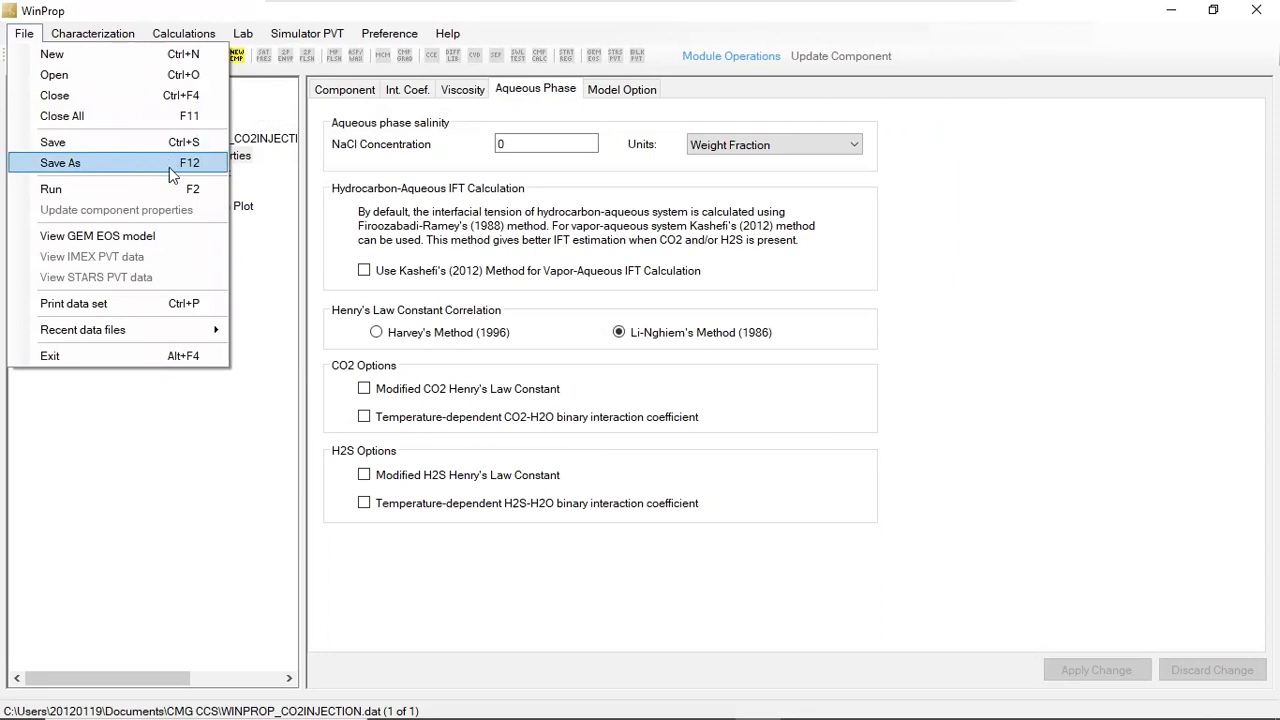
left_click(172, 175)
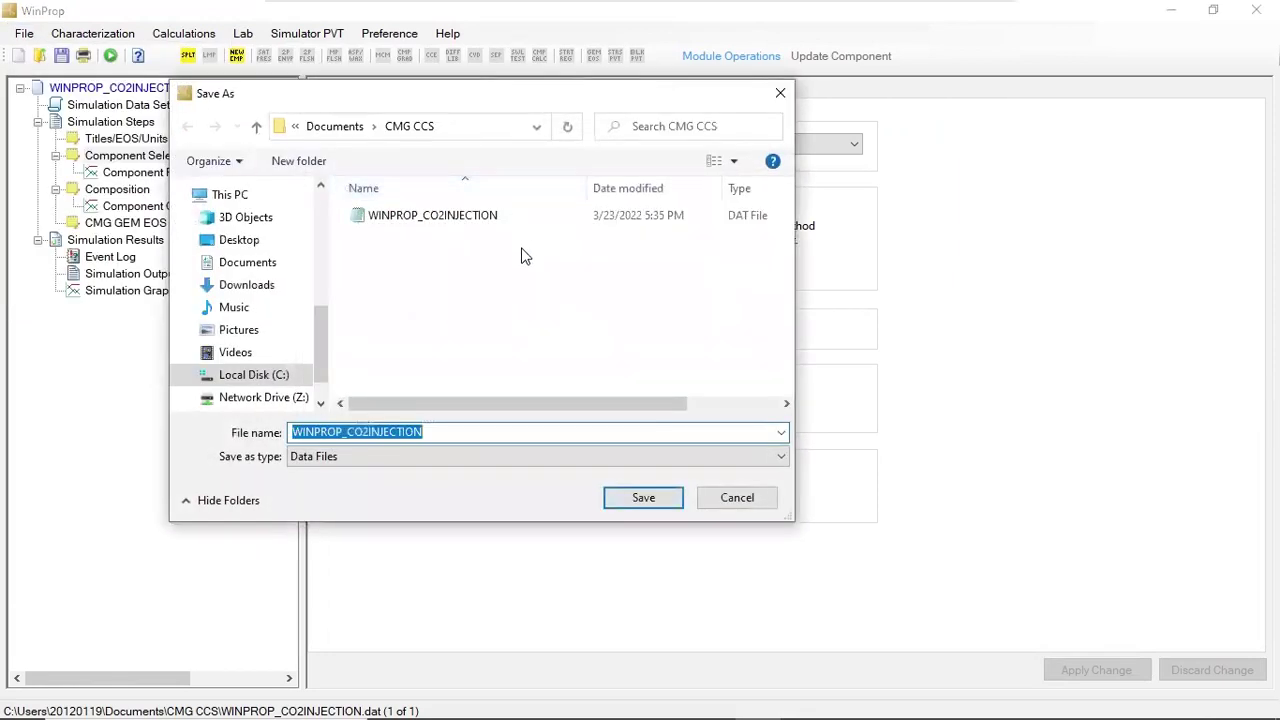
left_click(440, 434)
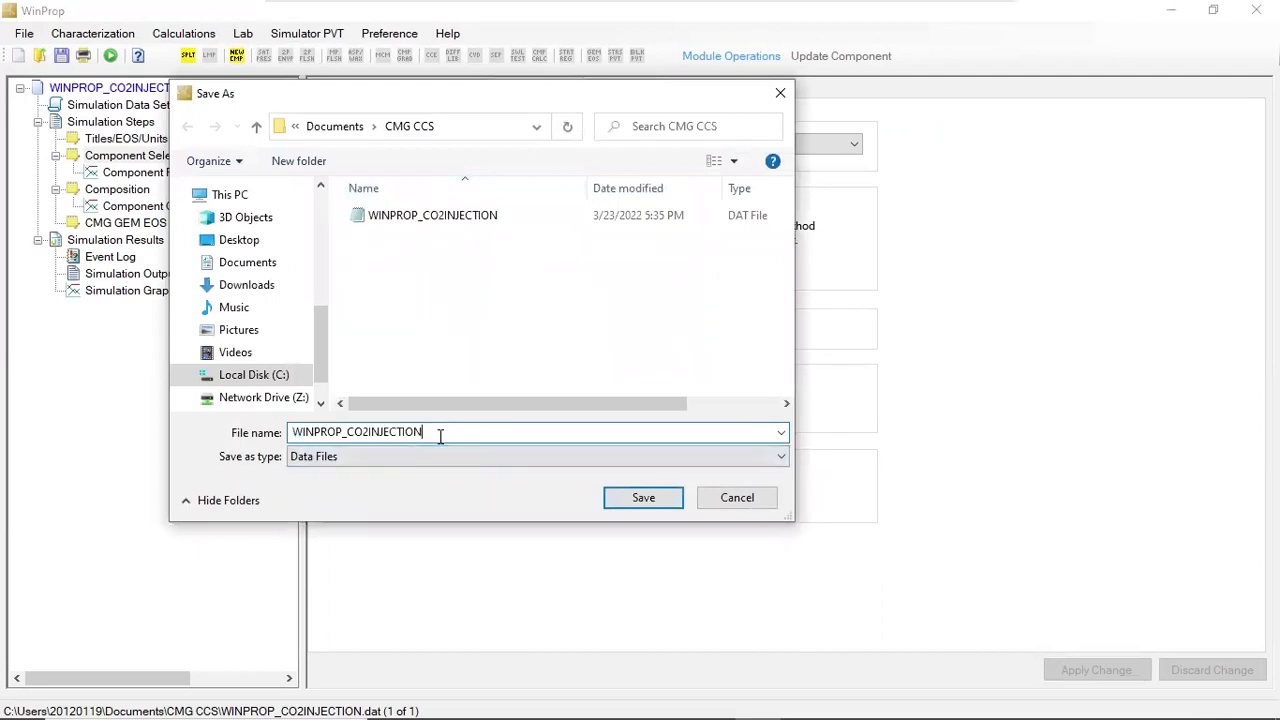
type("_BASECASE+SOLUBILITY")
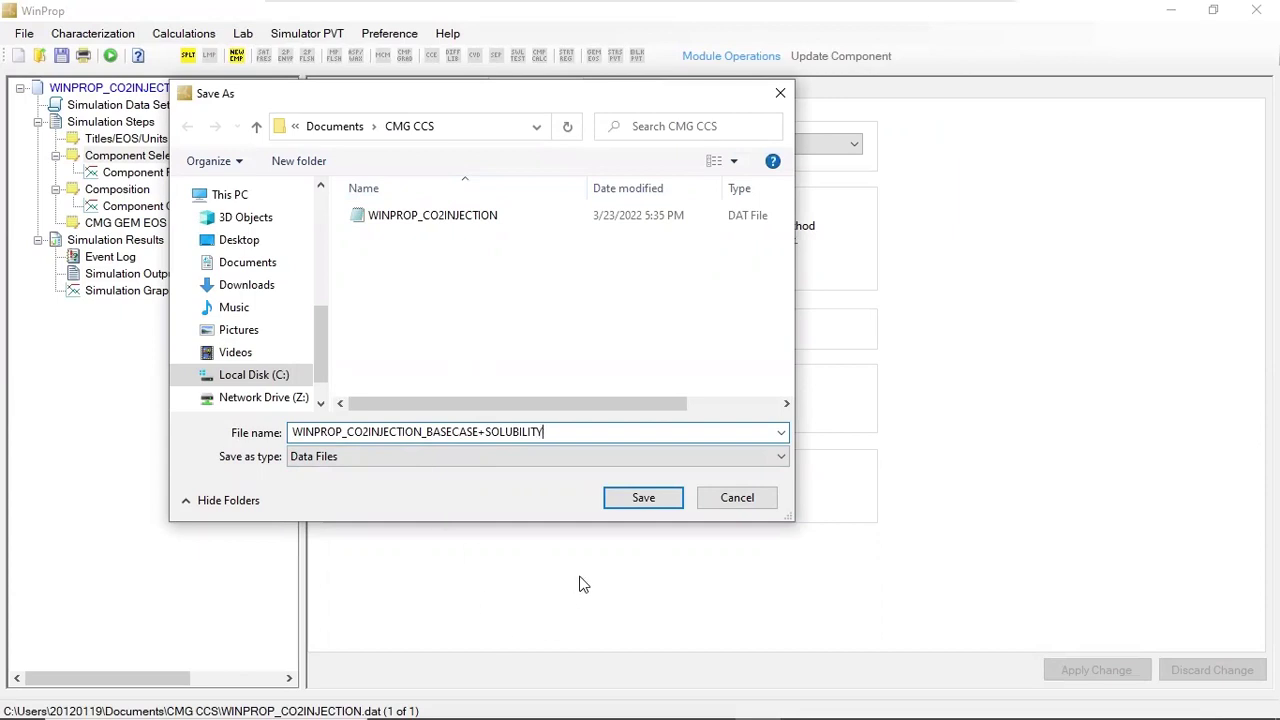
left_click(641, 502)
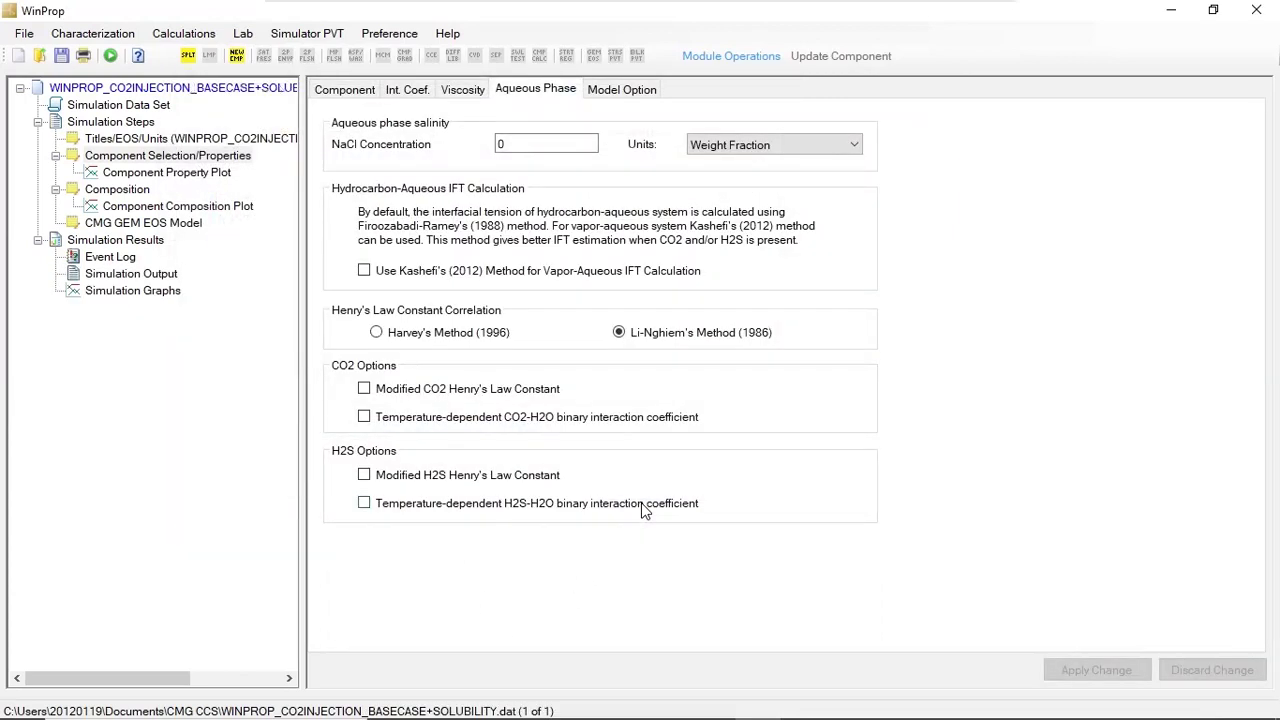
Step: Show the composition table: primary fluid 0.001 CO2 and 0.999 CH4
left_click(185, 172)
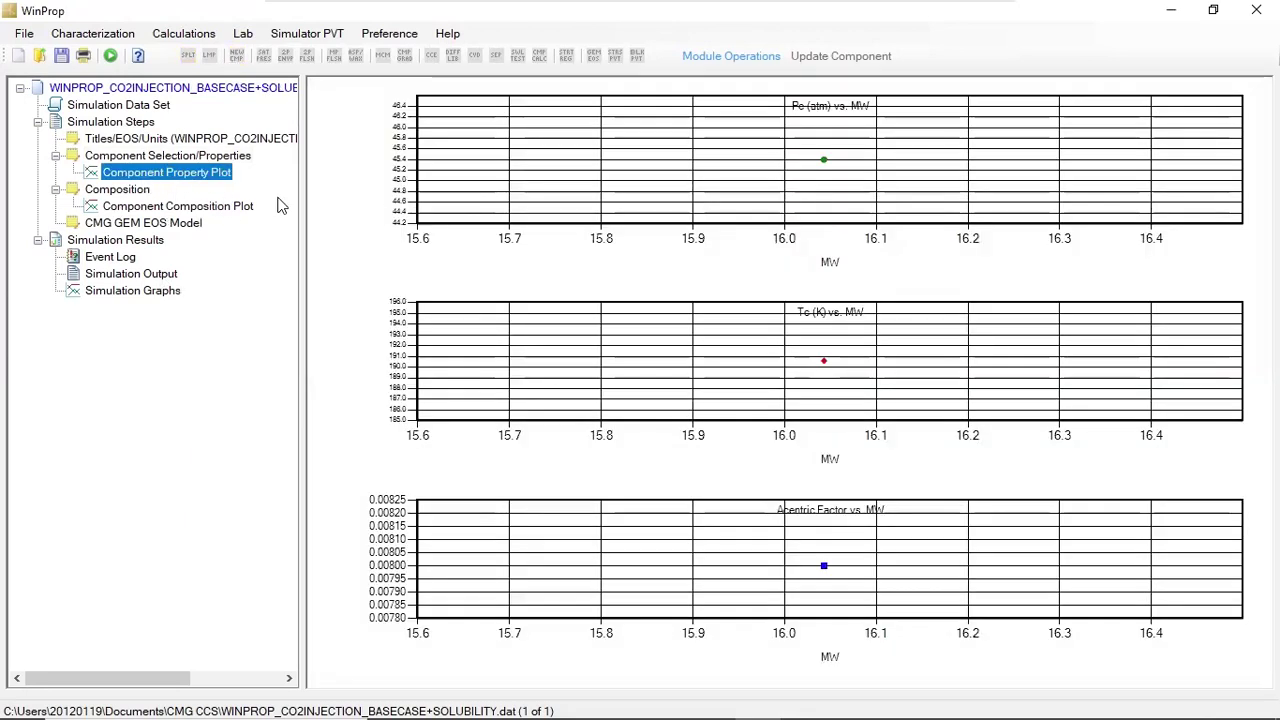
left_click(112, 191)
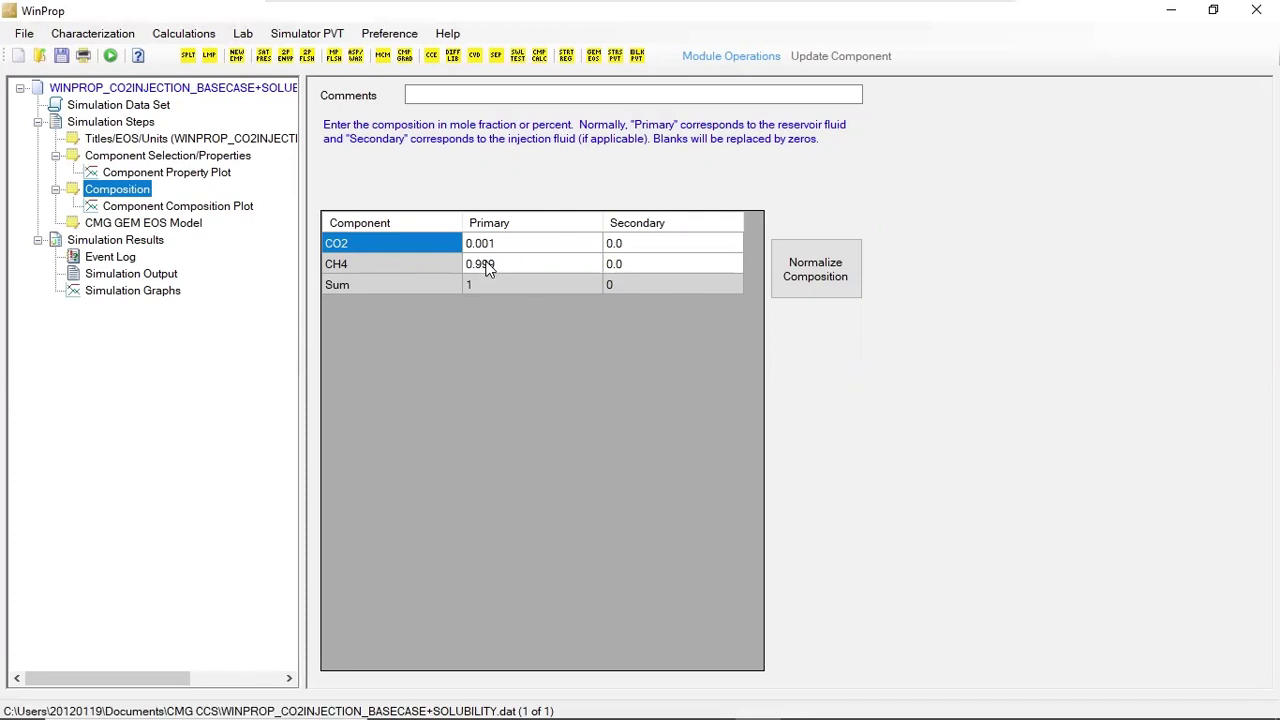
Step: In the CMG GEM EOS Model step, enable printing of aqueous phase solubility parameters
left_click(150, 225)
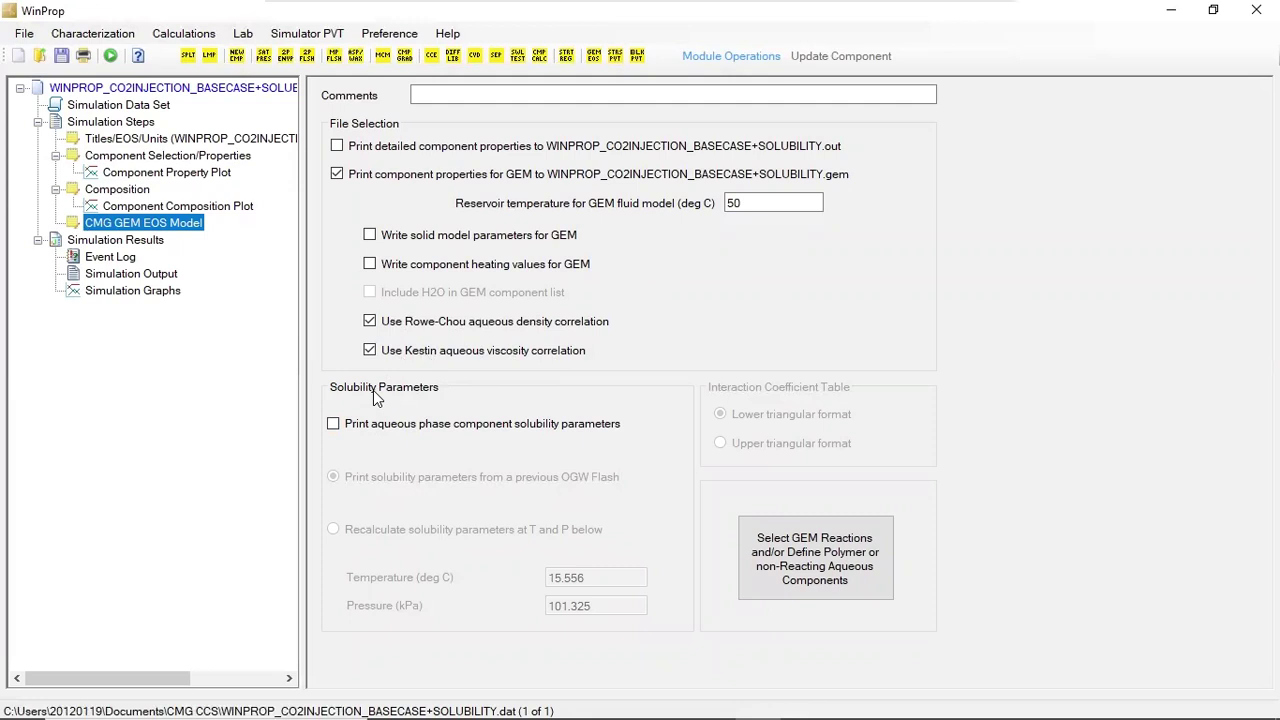
left_click(355, 428)
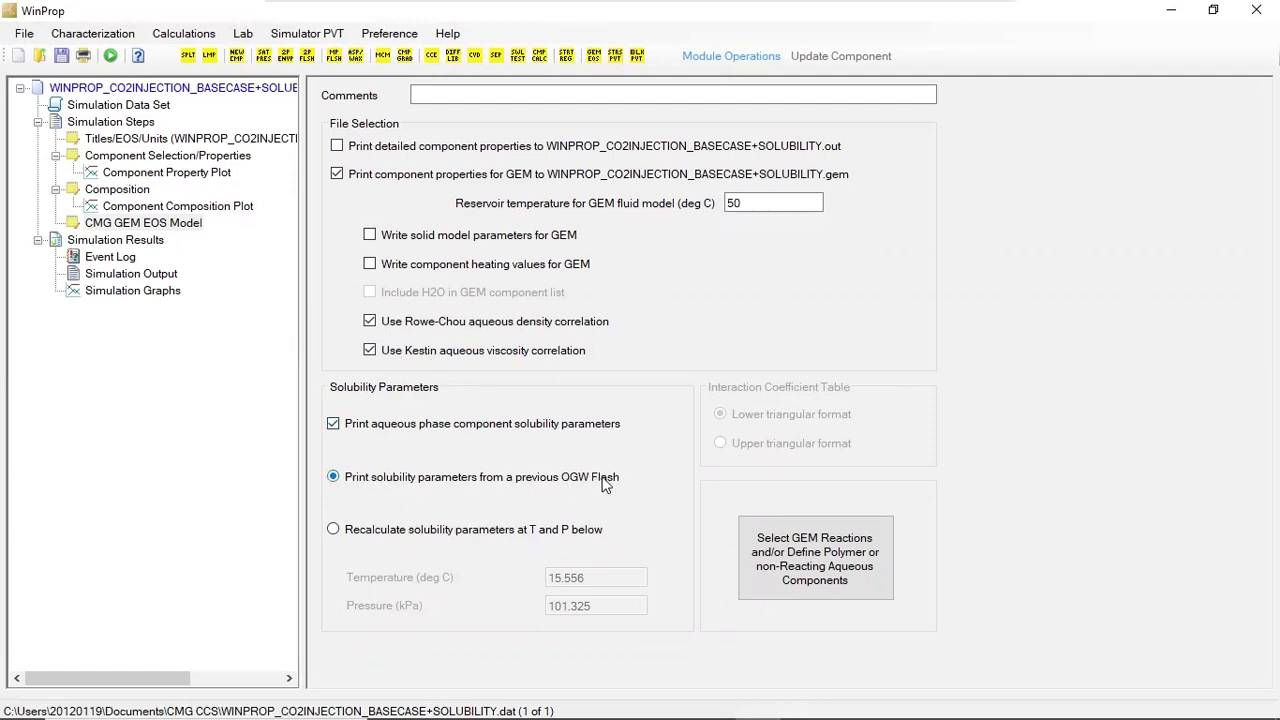
Step: Recalculate solubility parameters at temperature 50 °C and pressure 11800 kPa
left_click(338, 530)
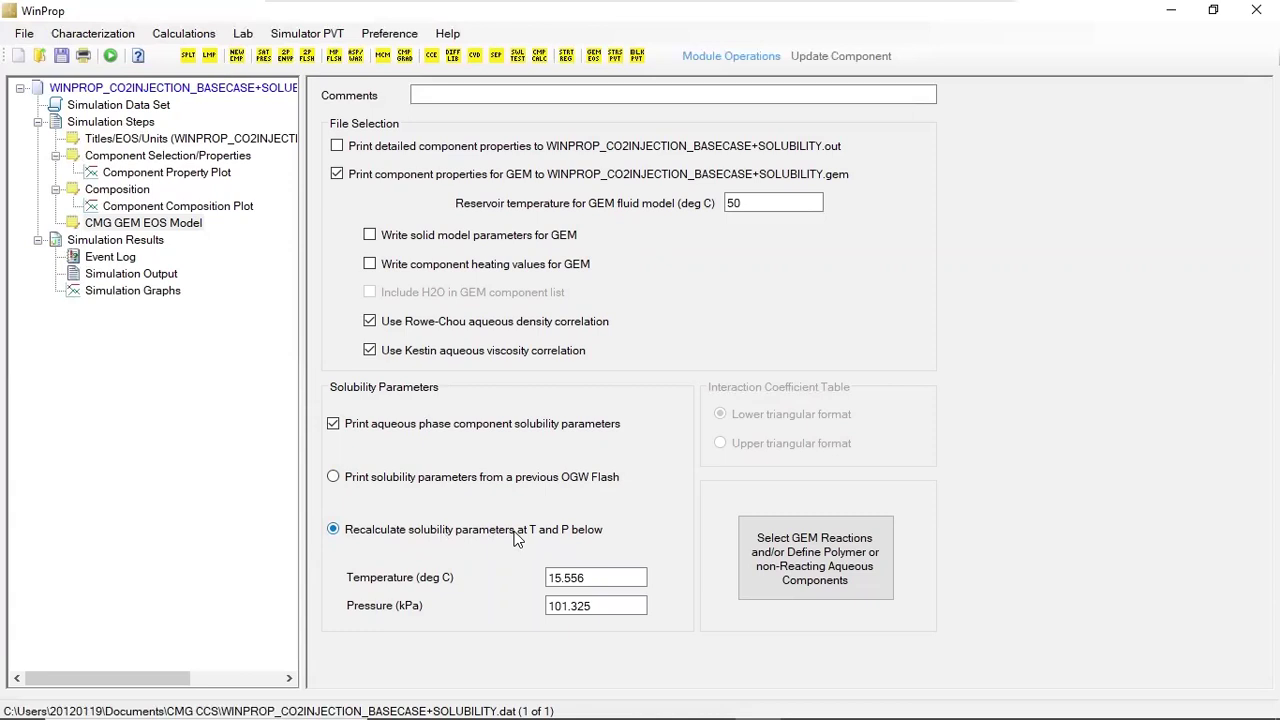
left_click_drag(604, 578, 502, 592)
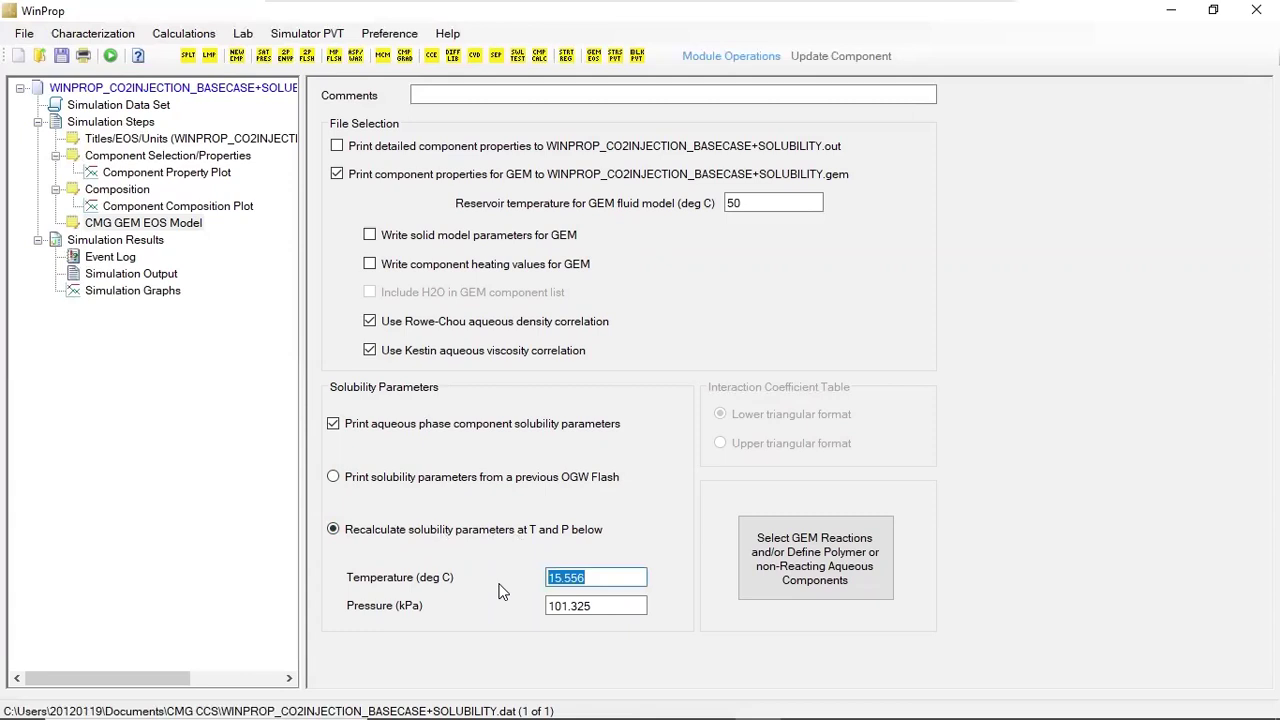
type("50")
left_click_drag(610, 606, 489, 606)
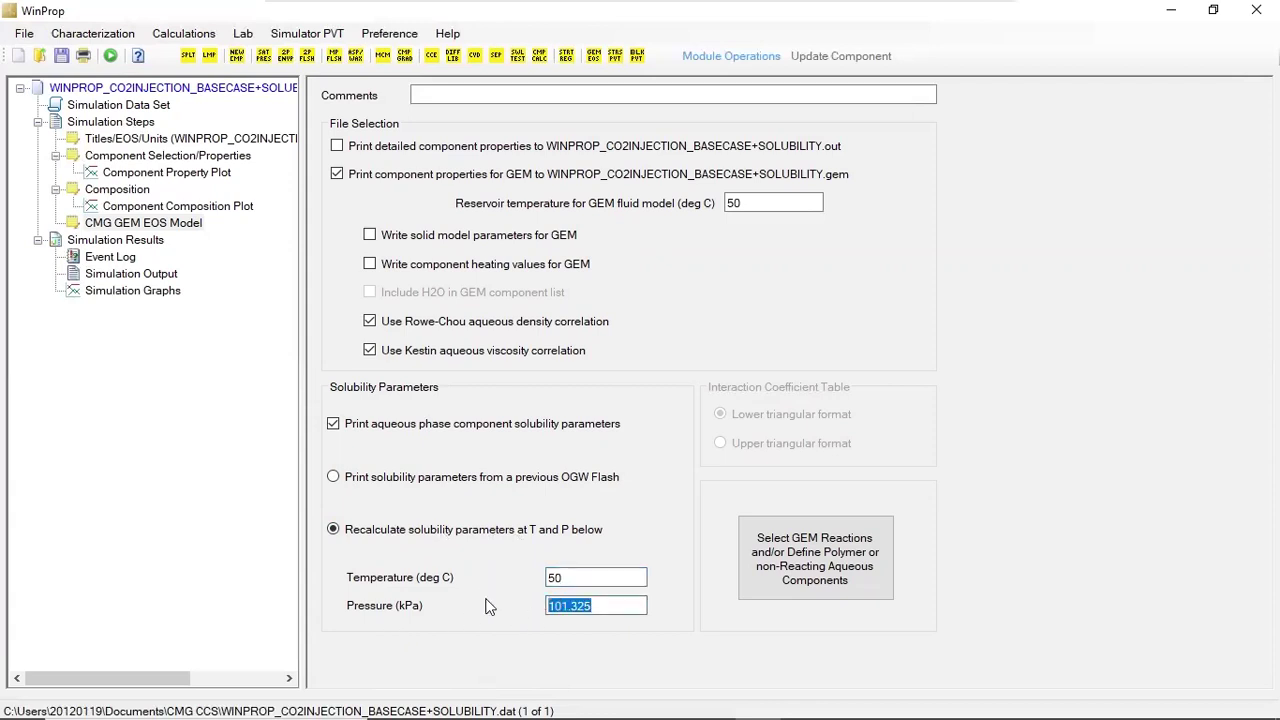
type("1180")
type("0")
left_click(582, 572)
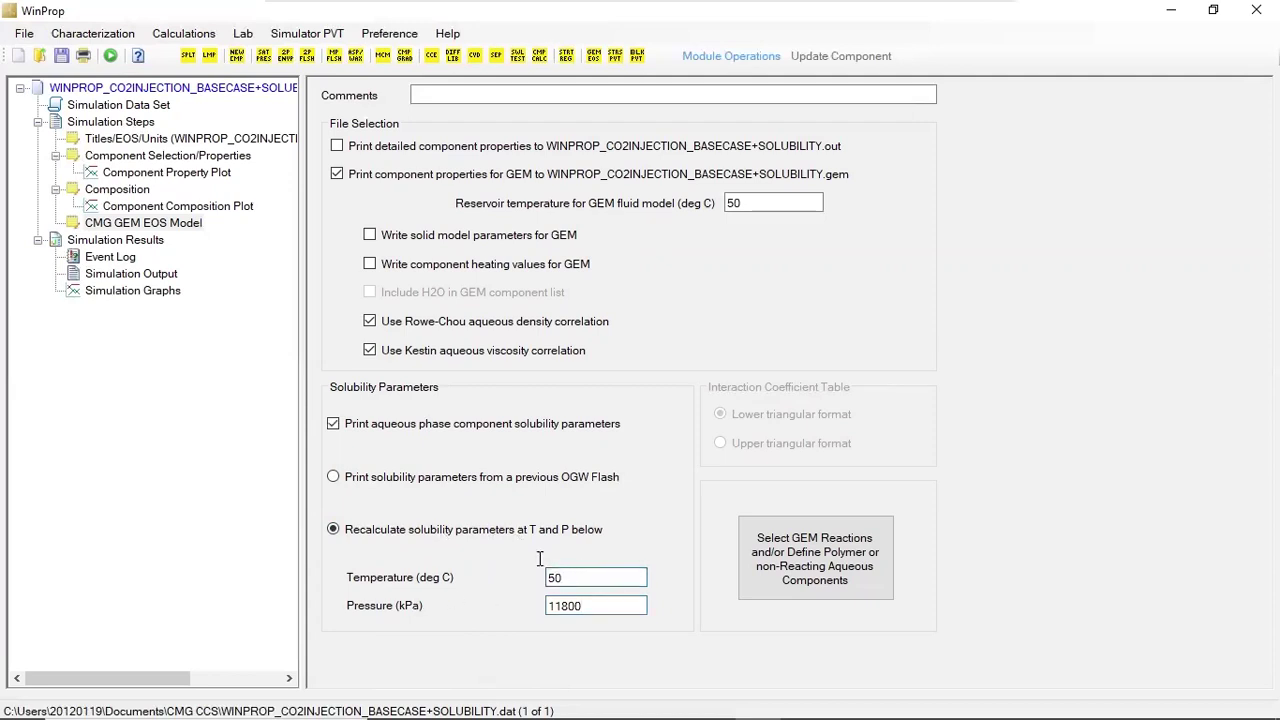
Step: Scroll the Simulation Data Set text to confirm the TEMP 50.0 and PRES 11800.0 entries
left_click(148, 108)
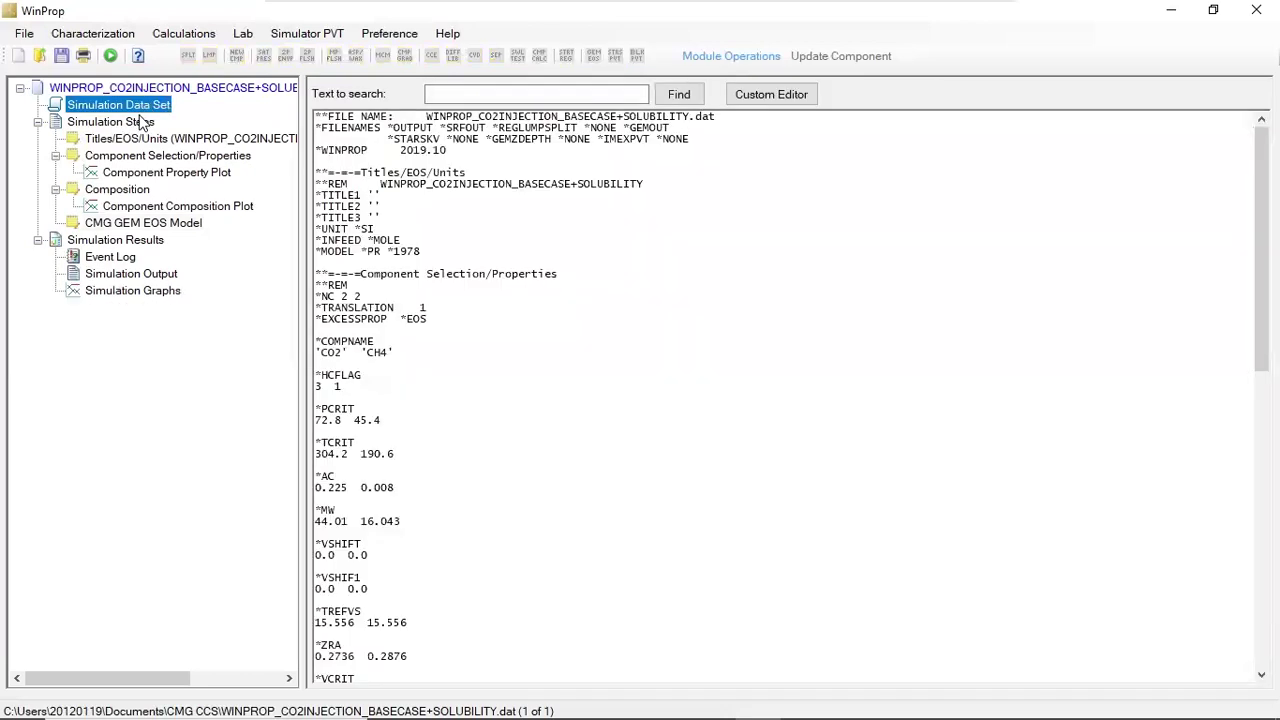
scroll(418, 163, "down", 5)
scroll(420, 170, "down", 8)
scroll(424, 184, "down", 7)
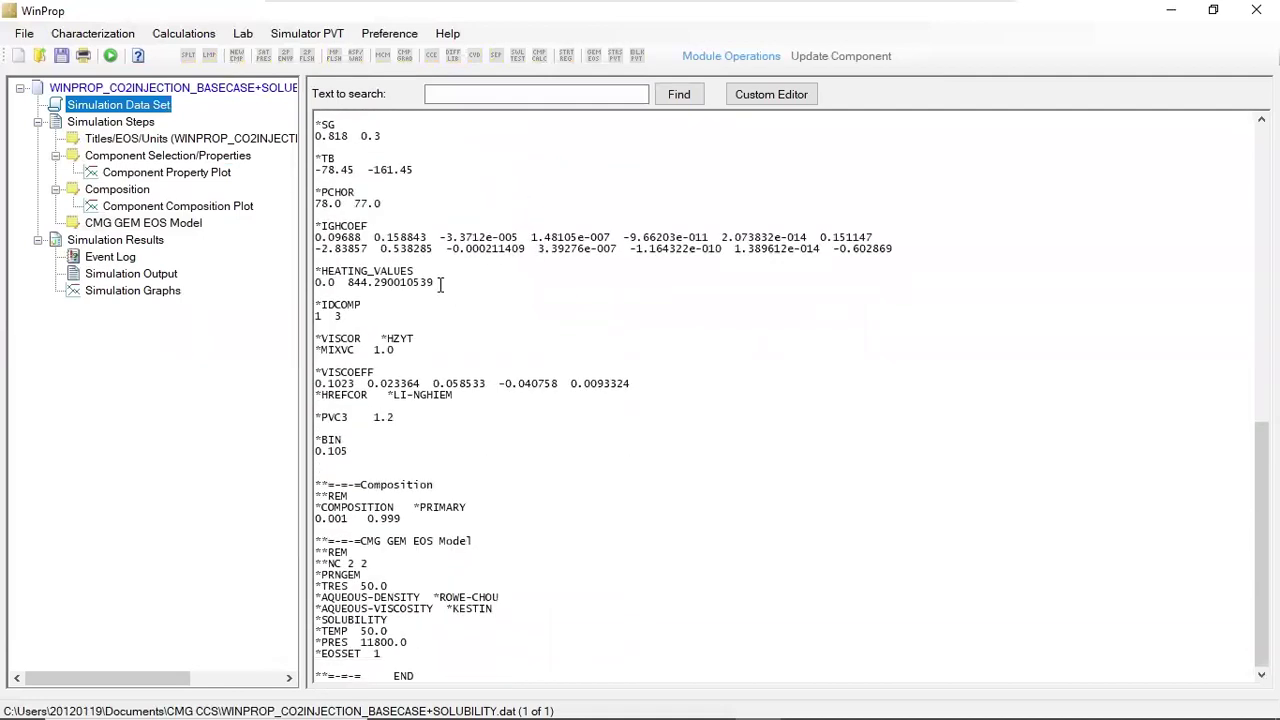
scroll(455, 300, "up", 5)
scroll(472, 313, "up", 3)
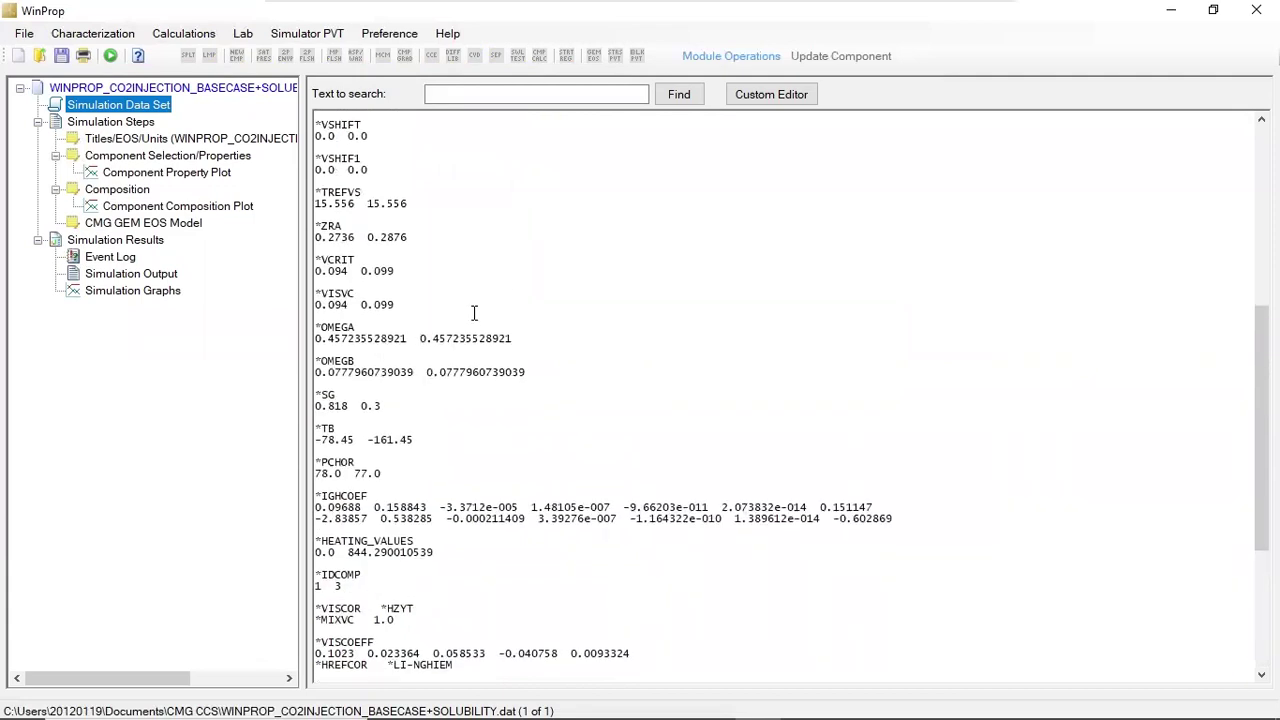
scroll(474, 315, "down", 2)
scroll(478, 326, "down", 3)
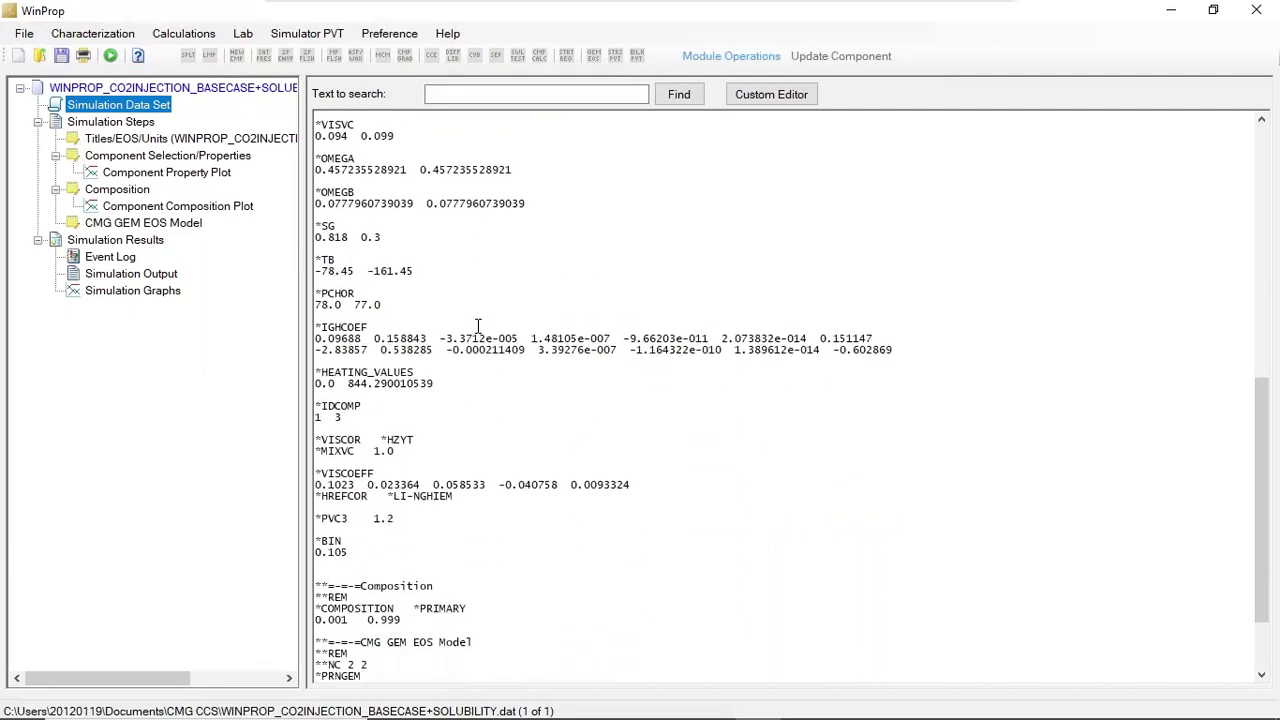
scroll(478, 326, "up", 1)
scroll(478, 326, "up", 2)
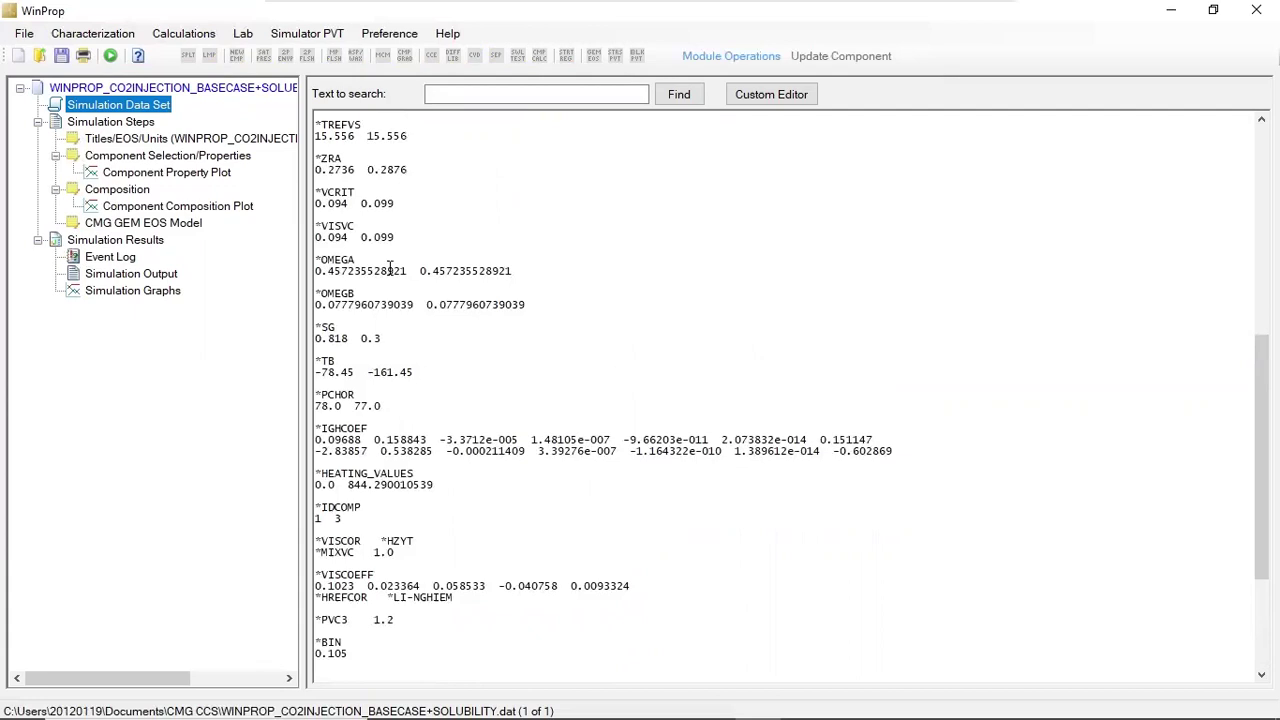
scroll(390, 270, "up", 5)
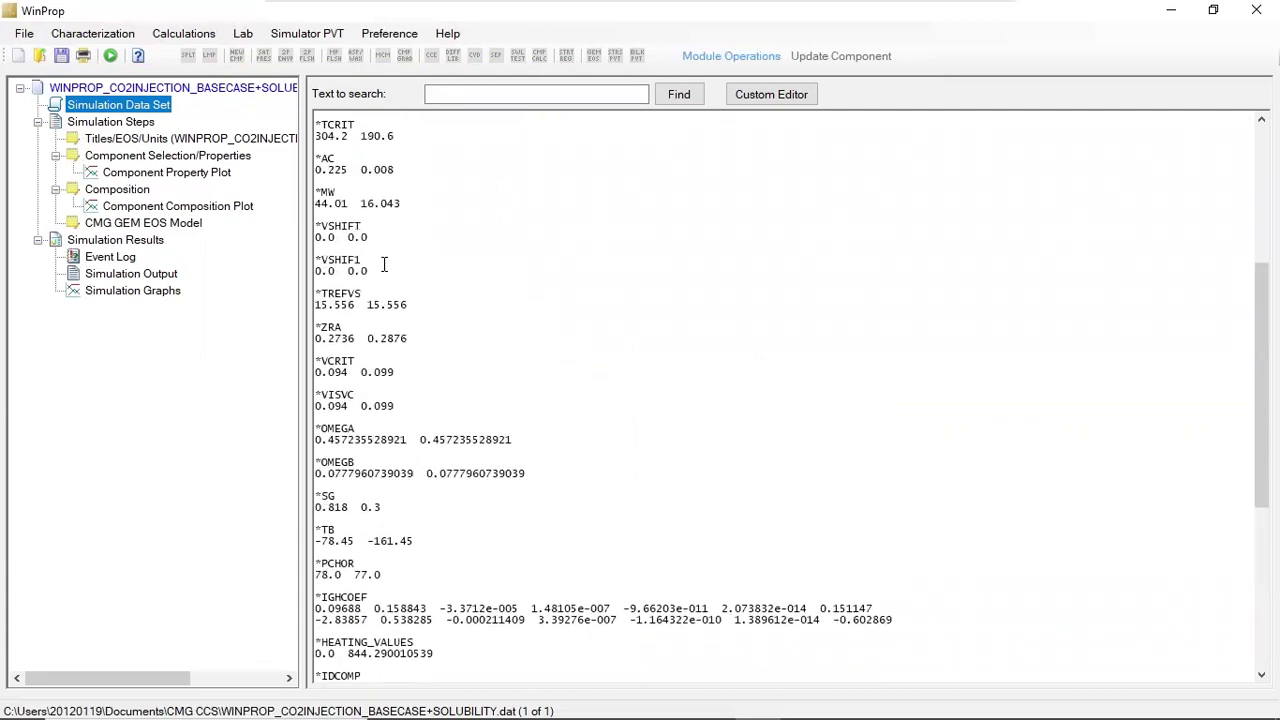
Step: Save the dataset and run it, confirming the 'Validation OK.' line in the Event Log
left_click(62, 56)
left_click(110, 56)
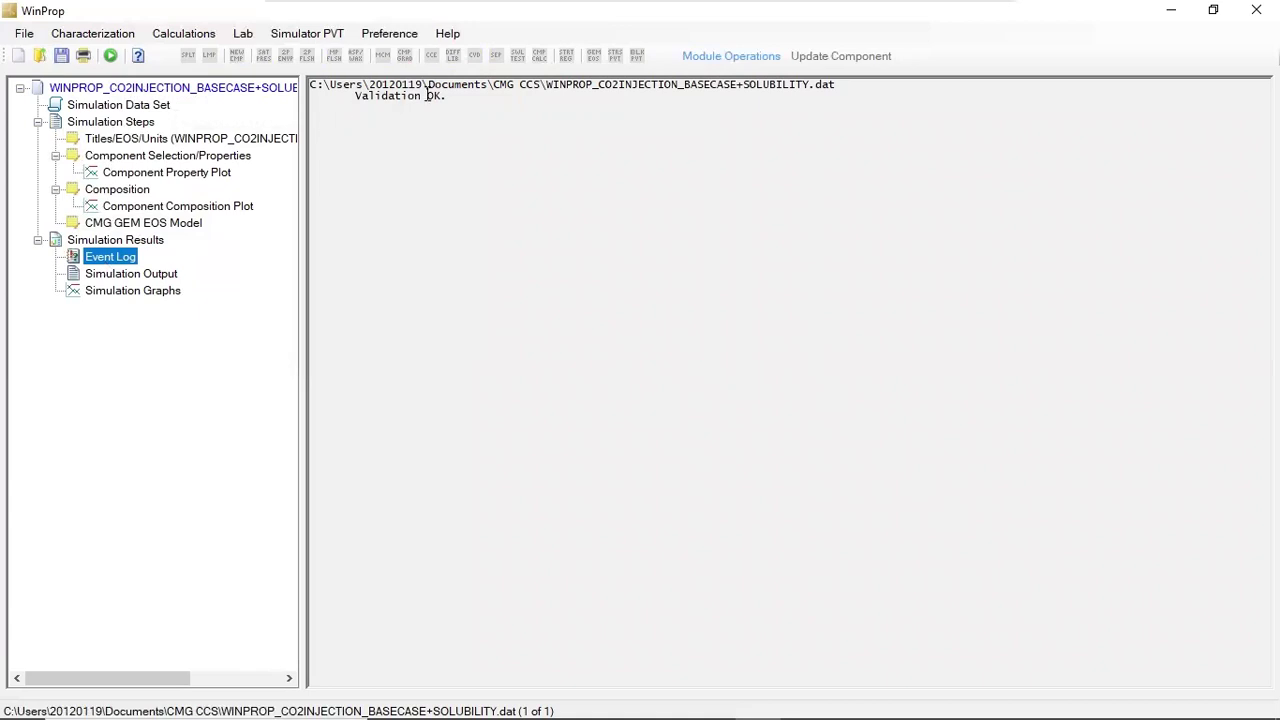
left_click_drag(570, 86, 615, 88)
left_click(625, 88)
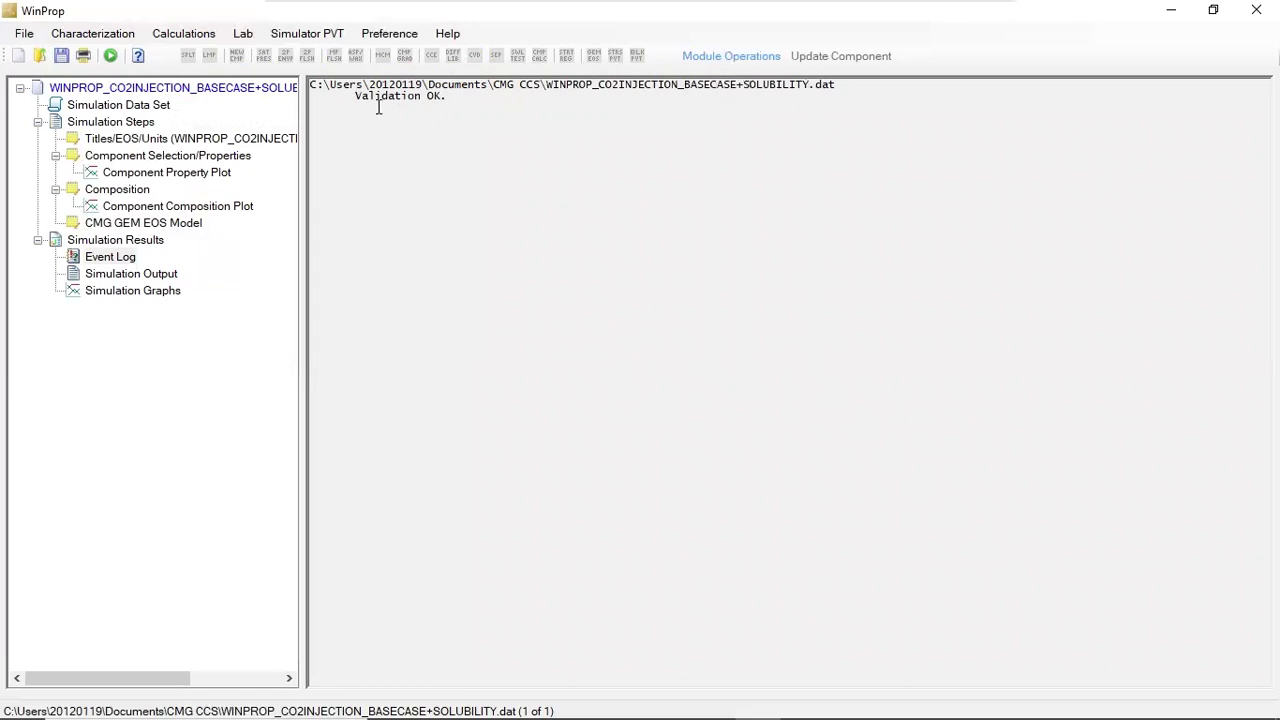
mouse_move(355, 98)
left_mouse_down()
mouse_move(441, 86)
mouse_move(485, 101)
left_mouse_up()
Step: Minimize WinProp and select WINPROP_CO2INJECTION_BASECASE+SOLUBILITY.dat in the launcher's CMG CCS list
left_click(1170, 12)
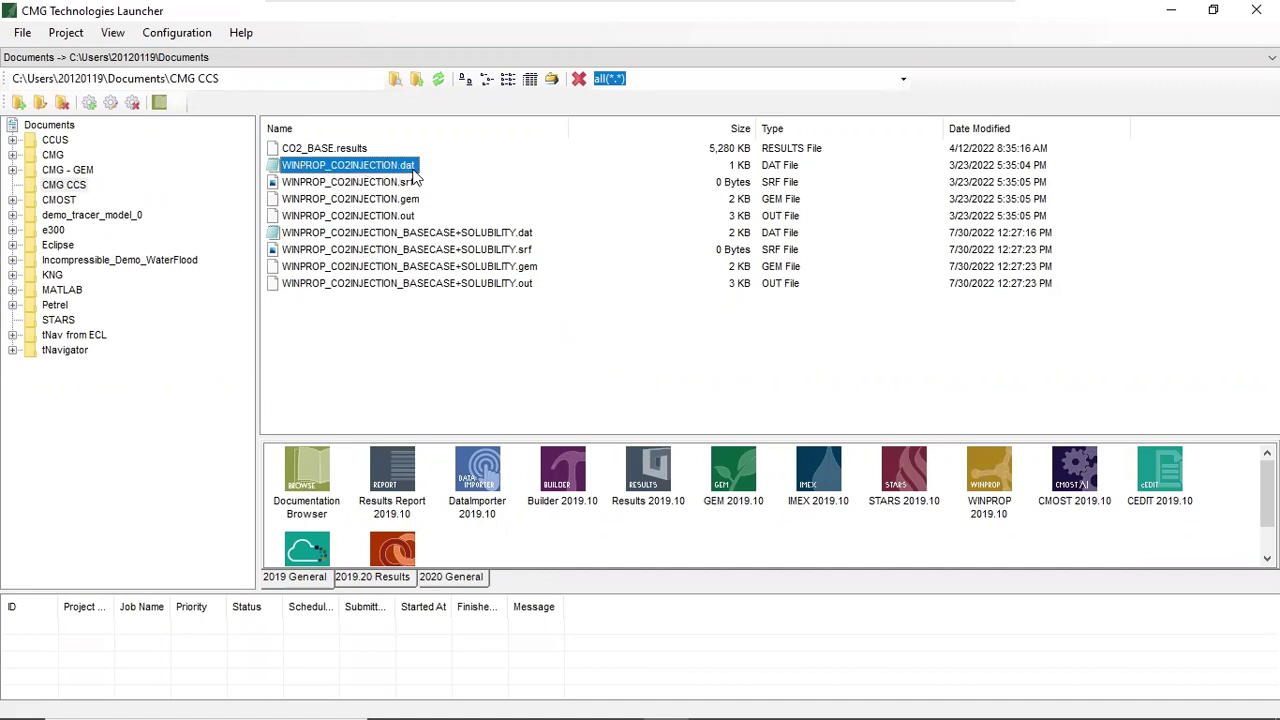
left_click(340, 233)
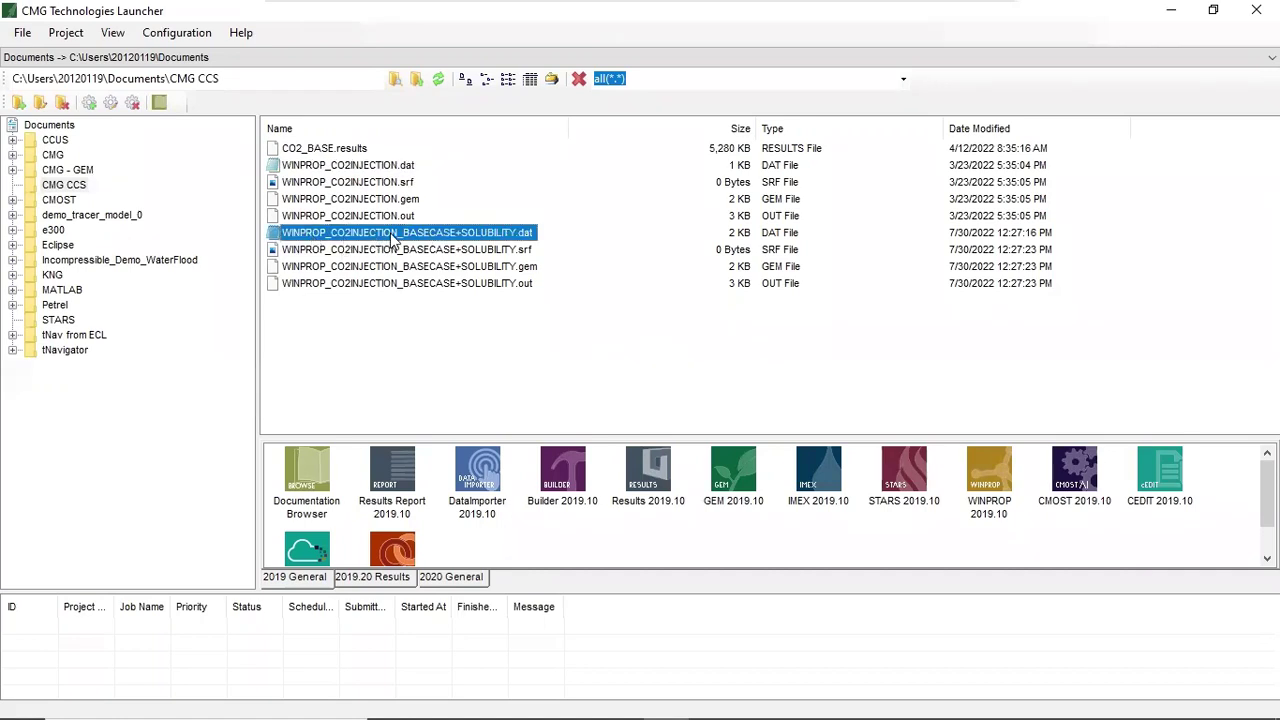